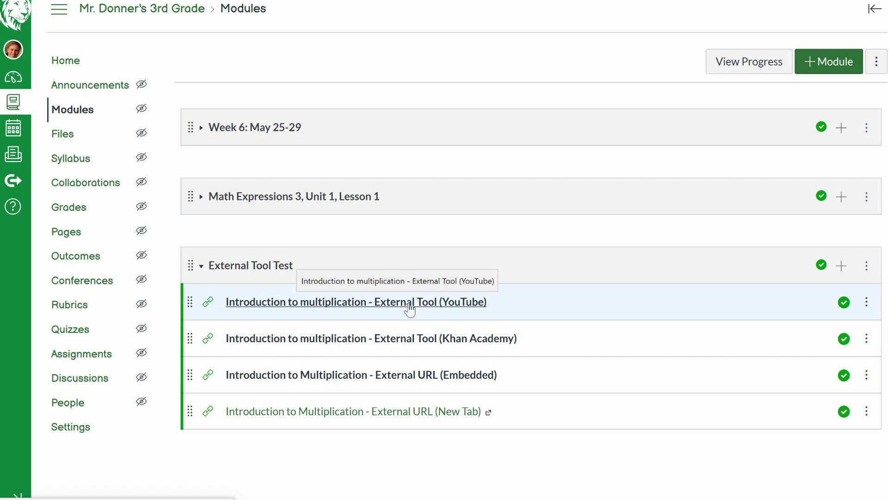
# Step: Preview the Introduction to multiplication - External Tool (YouTube) item by briefly playing its video, and return to the modules list
pyautogui.click(409, 304)
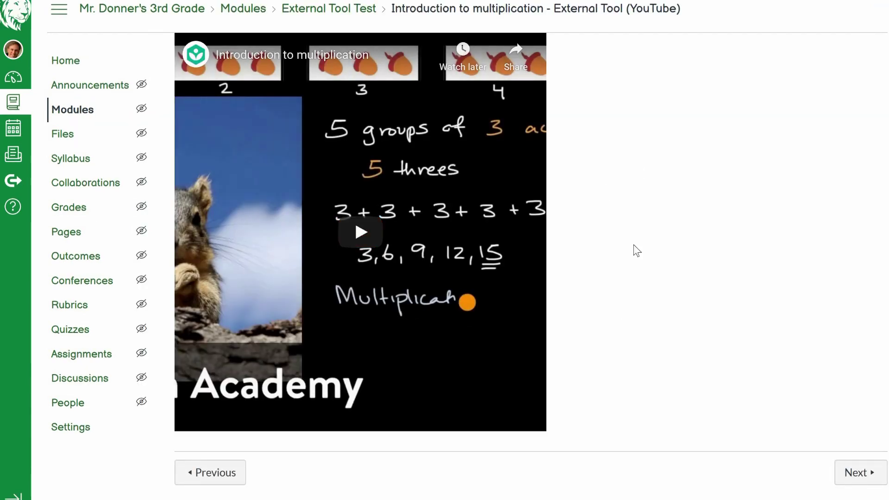
pyautogui.click(361, 232)
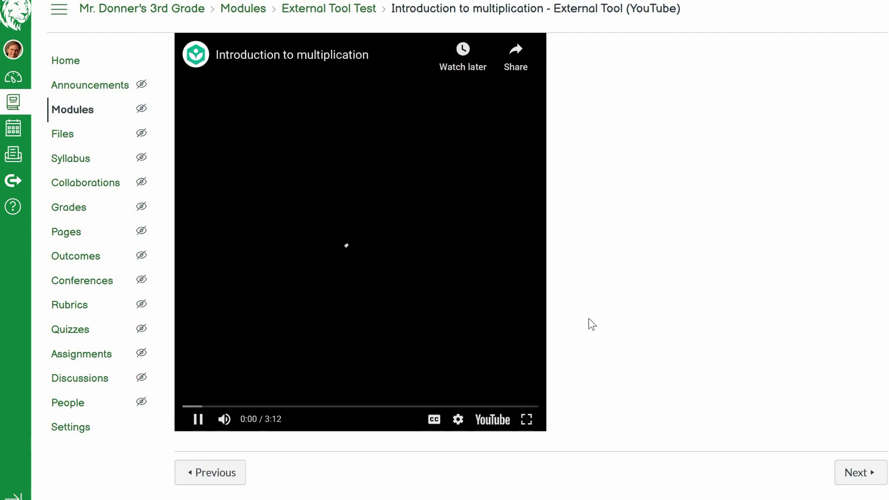
pyautogui.click(198, 419)
pyautogui.click(518, 307)
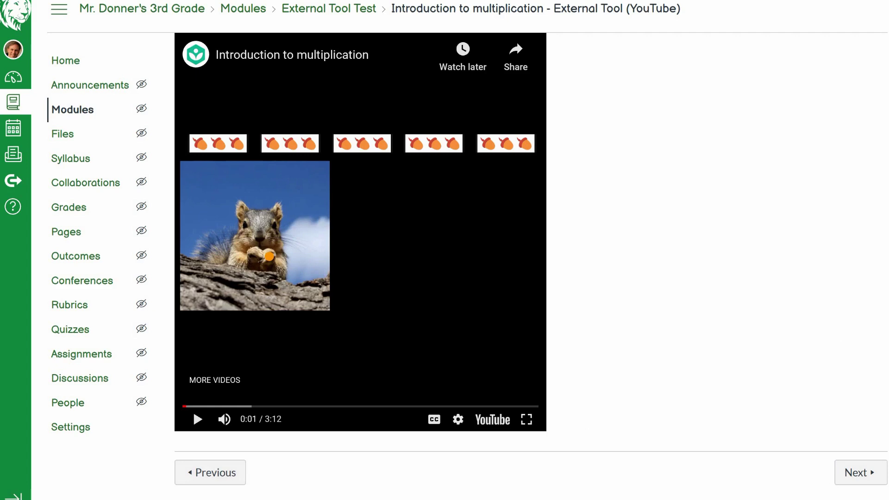
pyautogui.click(354, 10)
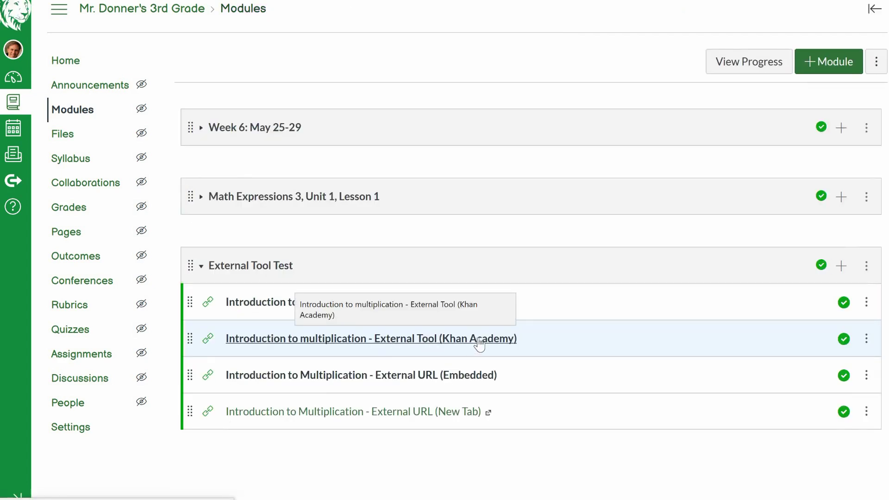
# Step: Preview the External Tool (Khan Academy) item's video, pause it and turn off its captions, and return to the modules list
pyautogui.click(408, 339)
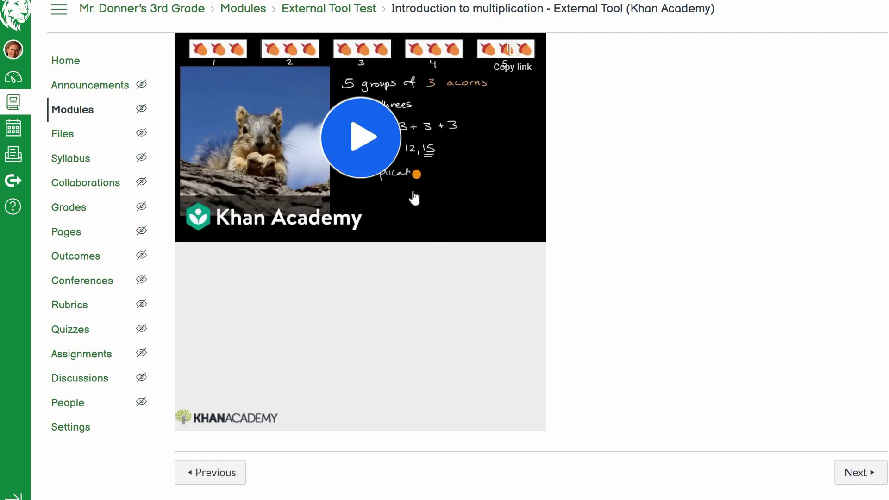
pyautogui.click(362, 148)
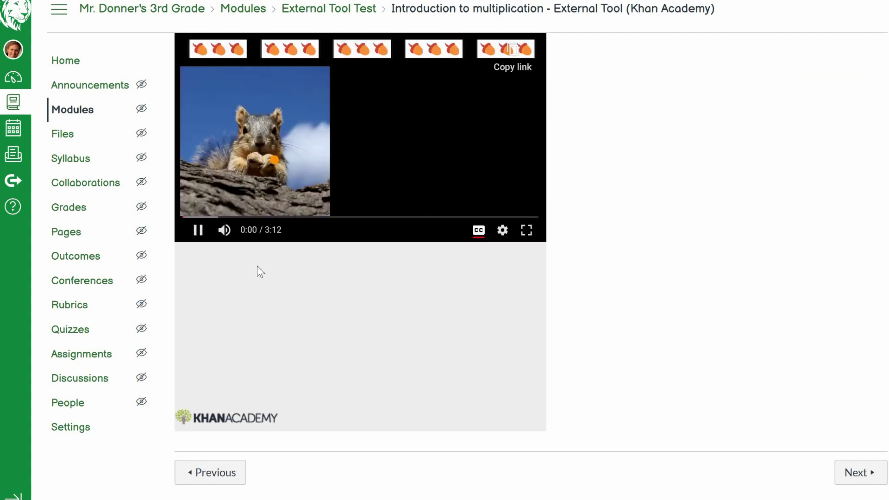
pyautogui.click(202, 236)
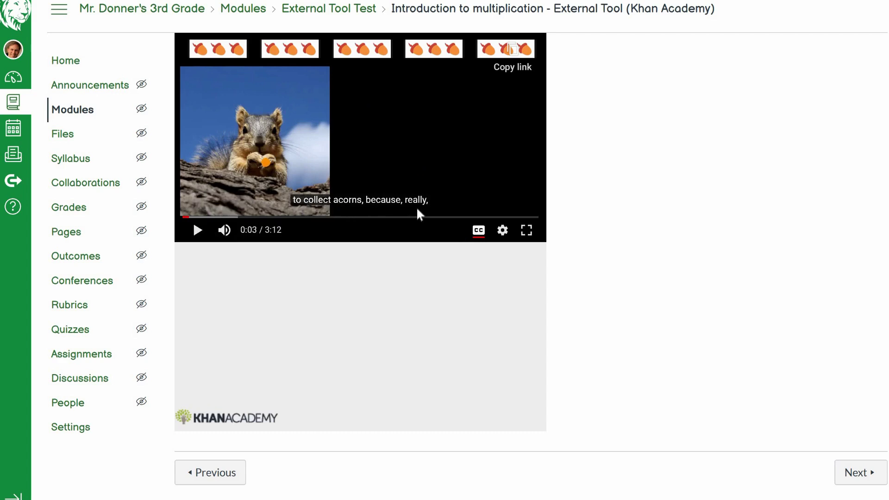
pyautogui.click(477, 237)
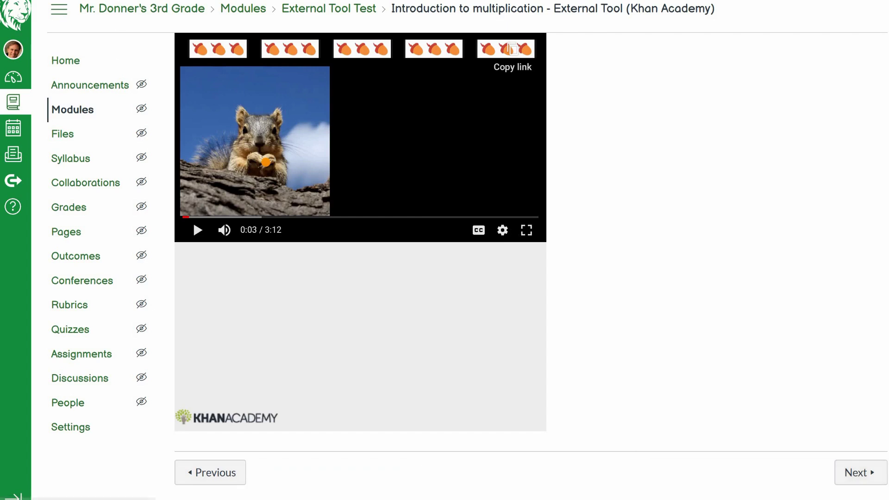
pyautogui.click(305, 9)
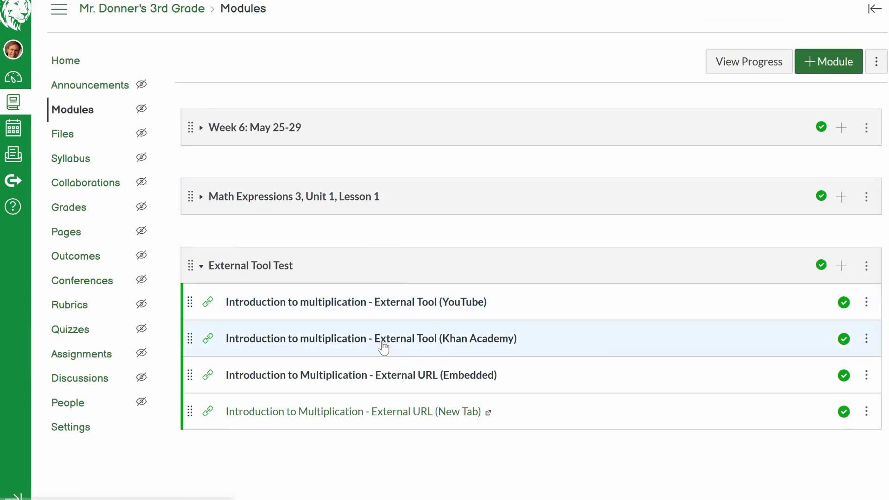
# Step: Preview the Introduction to Multiplication - External URL (Embedded) item by briefly playing its video, and return to the modules list
pyautogui.click(413, 380)
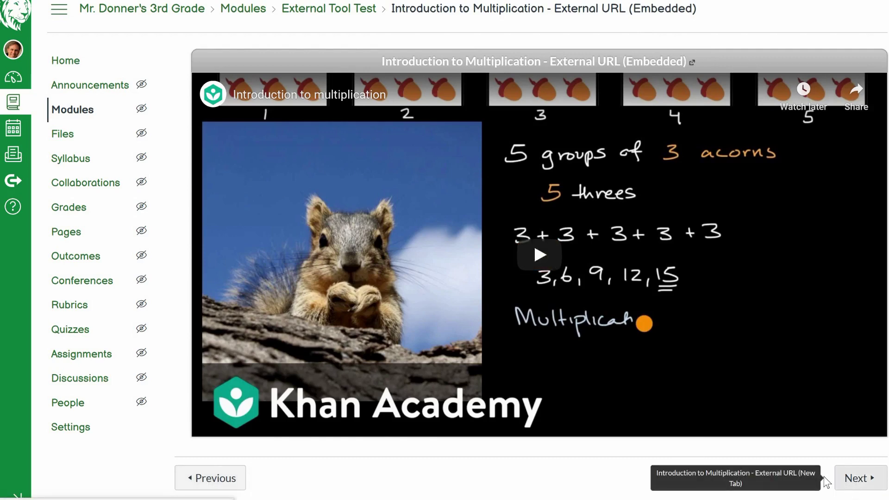
pyautogui.click(541, 254)
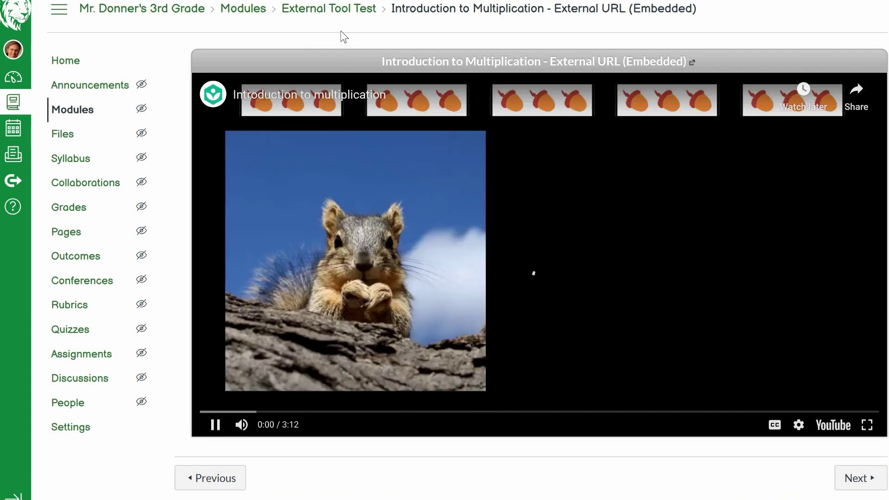
pyautogui.click(214, 425)
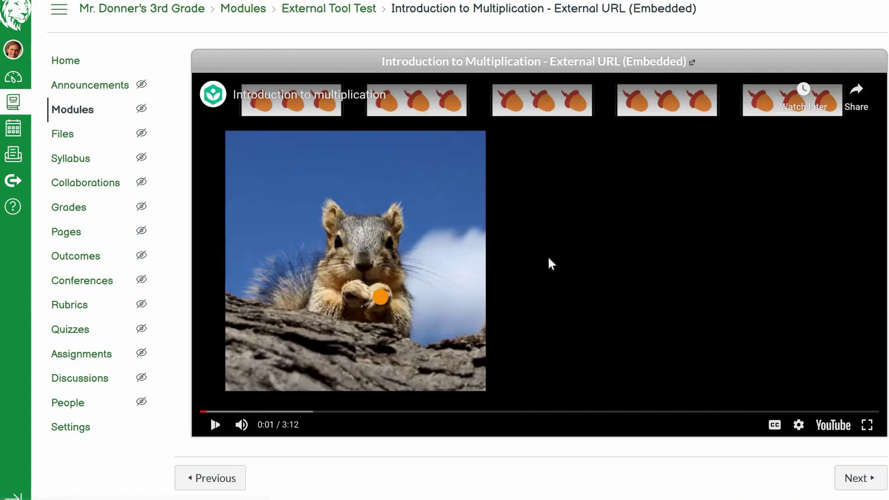
pyautogui.click(860, 311)
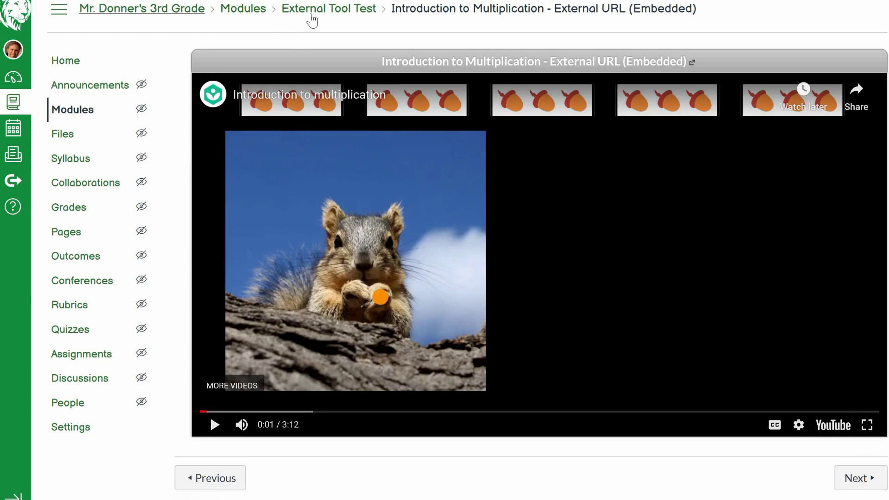
pyautogui.click(321, 10)
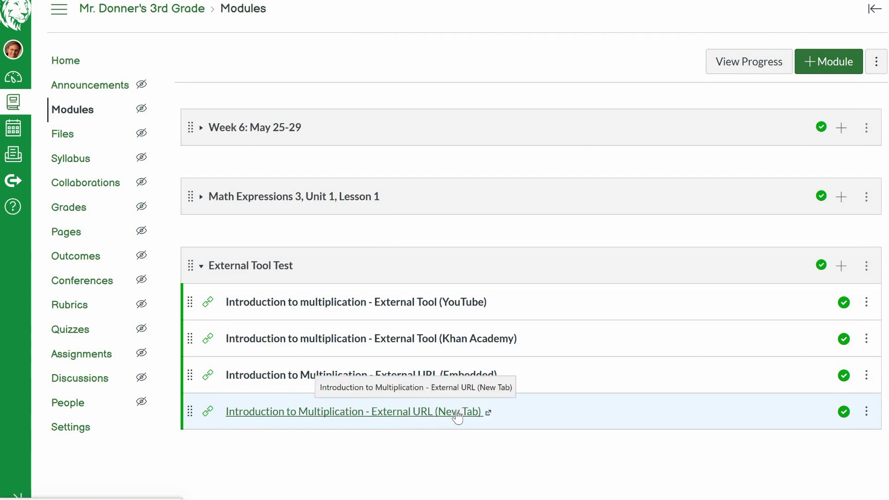
# Step: Open the Introduction to Multiplication - External URL (New Tab) item, and collapse the External Tool Test module in the modules list
pyautogui.click(428, 417)
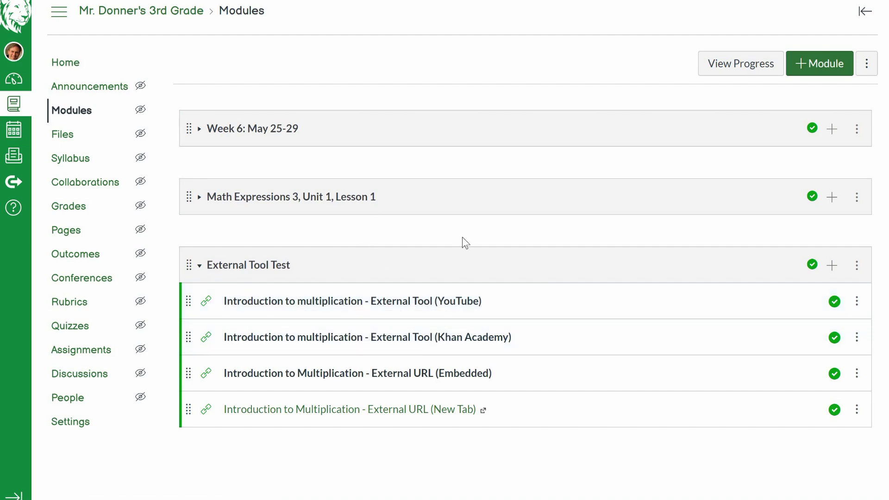
pyautogui.click(201, 271)
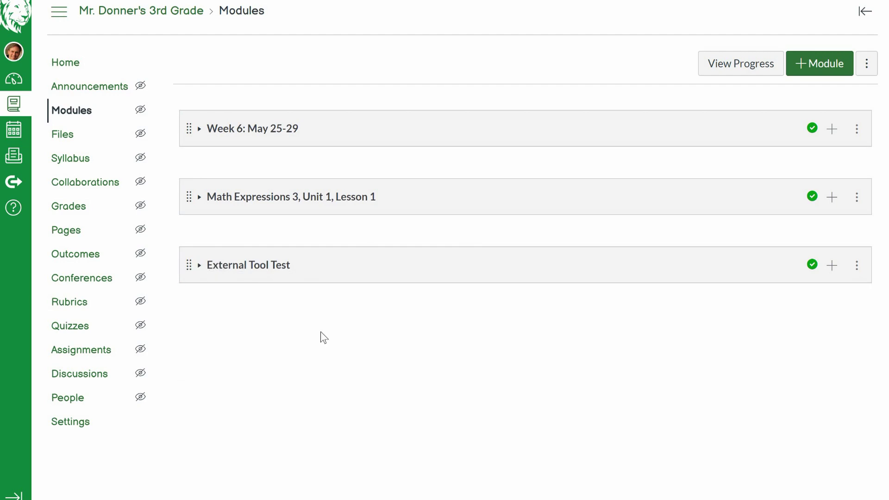
# Step: Start a new module and name it "External Tool Test 2"
pyautogui.click(803, 69)
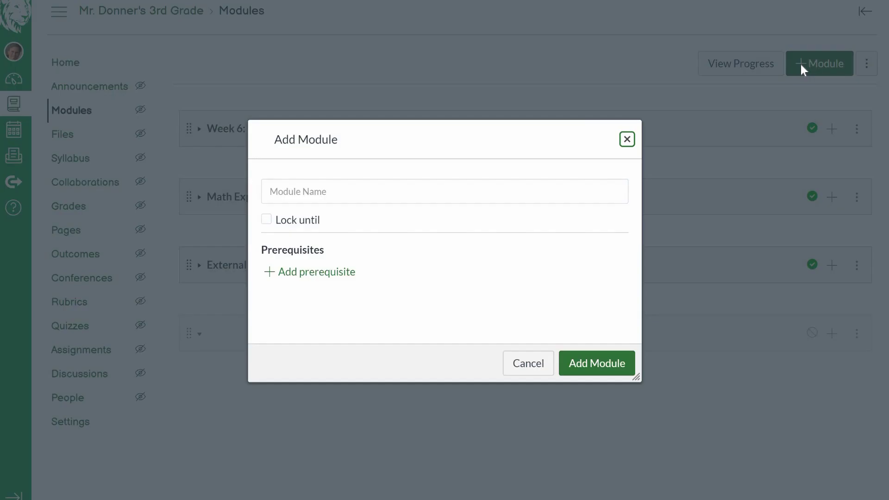
pyautogui.click(418, 196)
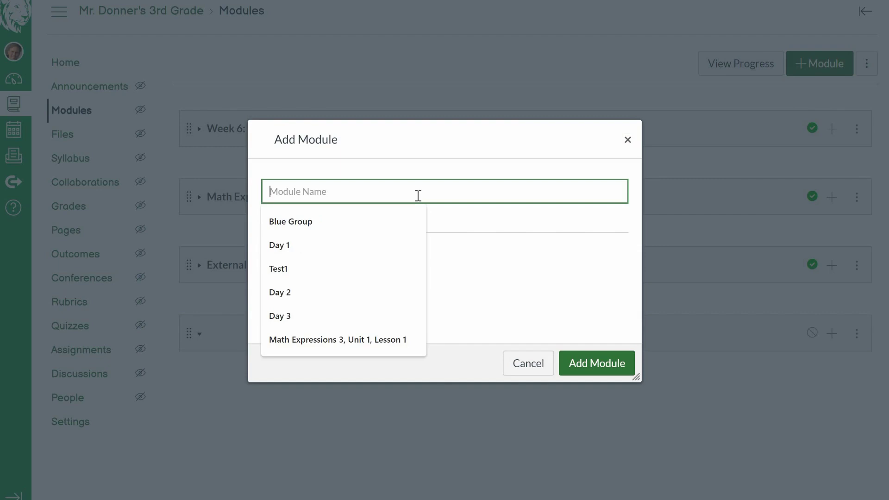
pyautogui.write('External Tool Test')
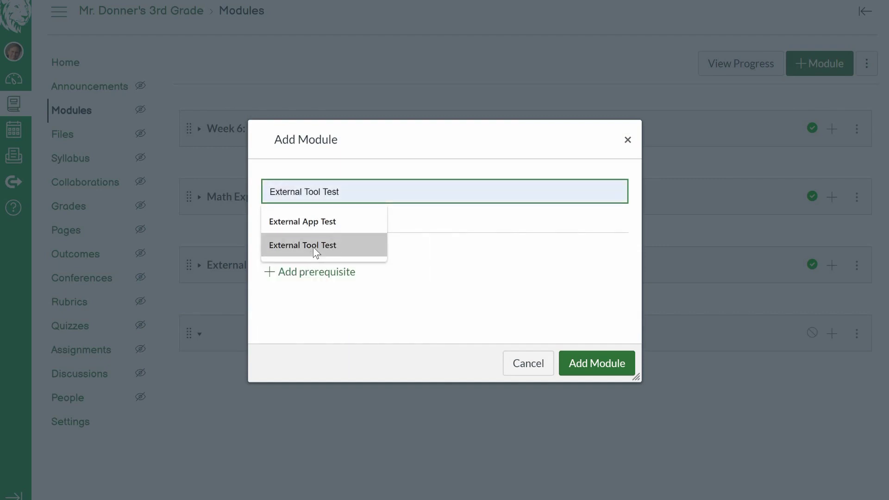
pyautogui.click(313, 245)
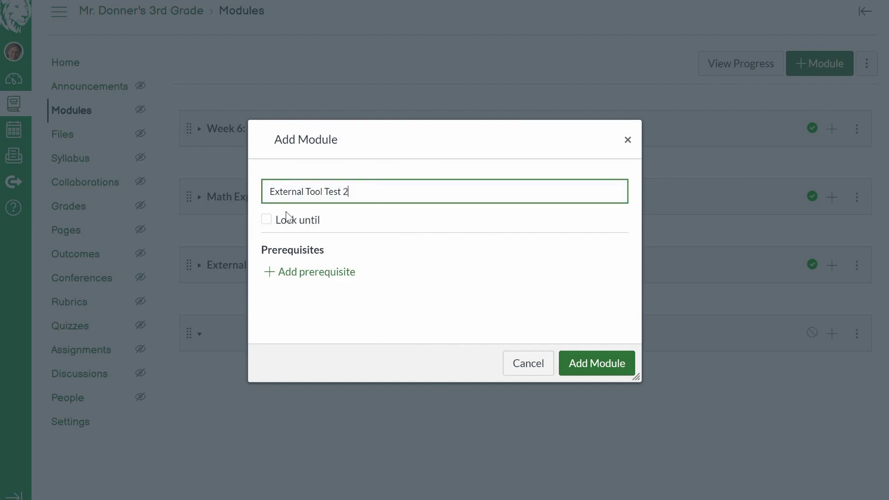
# Step: Check the lock date and prerequisite options, leave both unset, and add the module
pyautogui.click(267, 220)
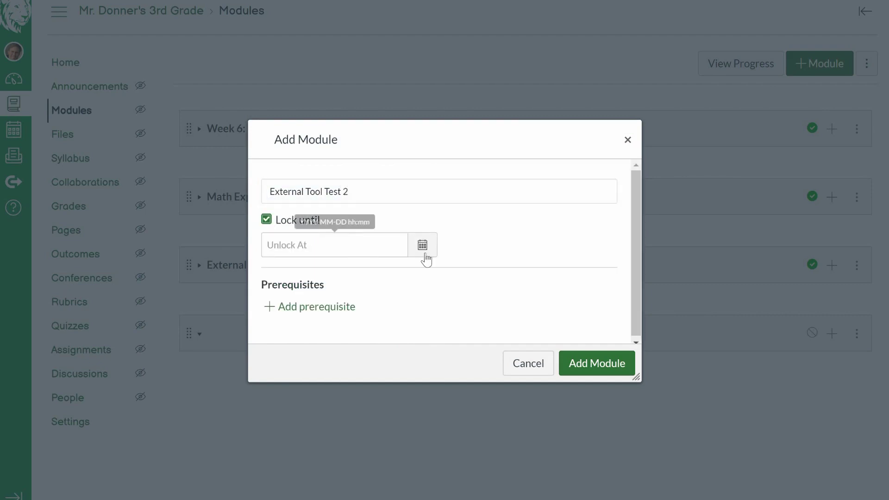
pyautogui.click(267, 220)
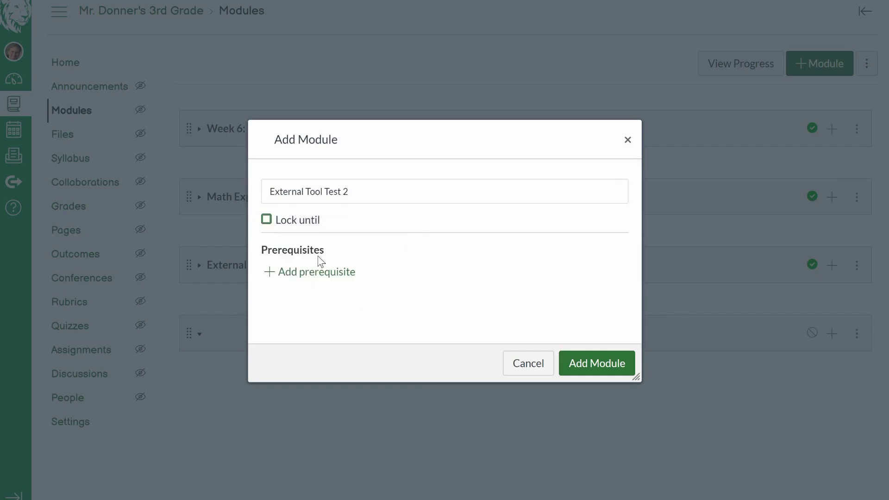
pyautogui.click(275, 274)
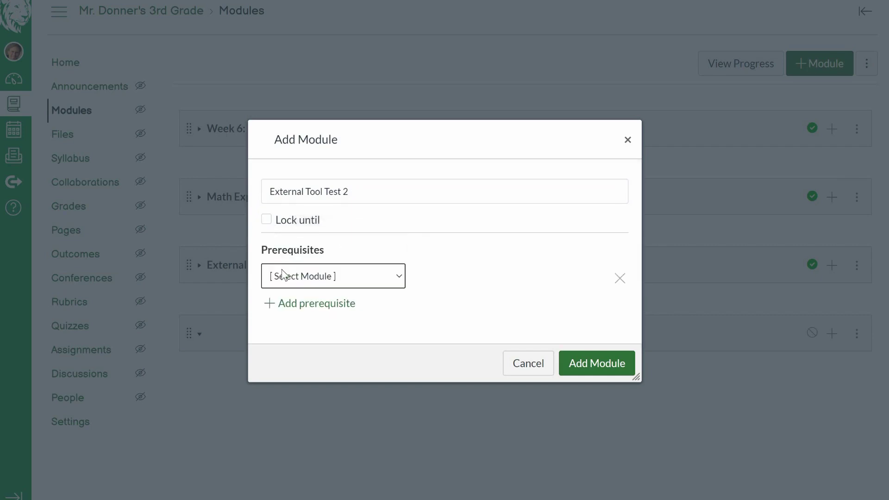
pyautogui.click(394, 281)
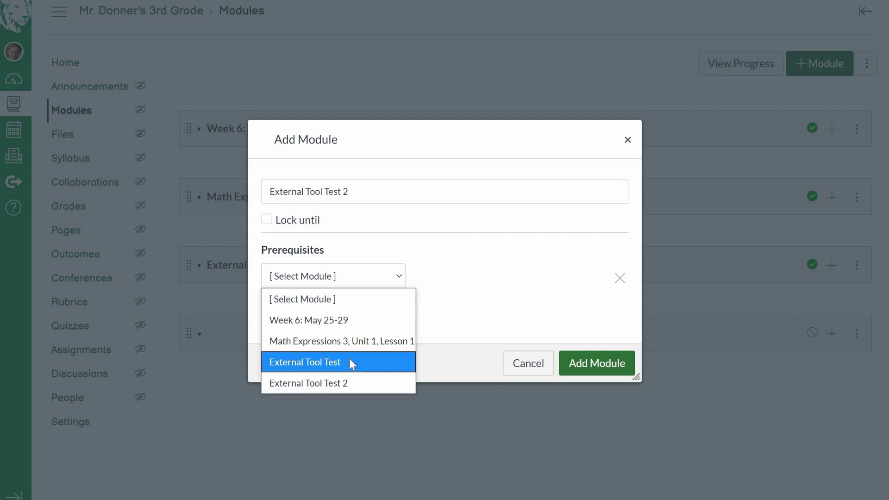
pyautogui.click(436, 281)
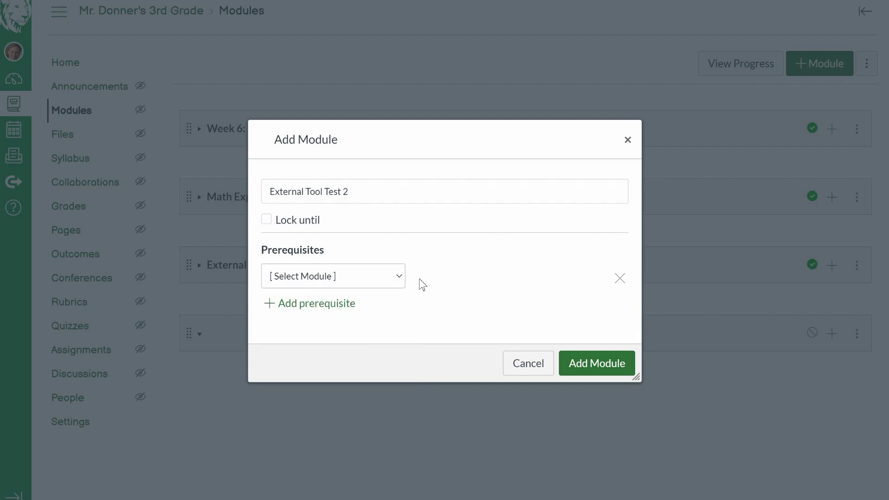
pyautogui.click(583, 366)
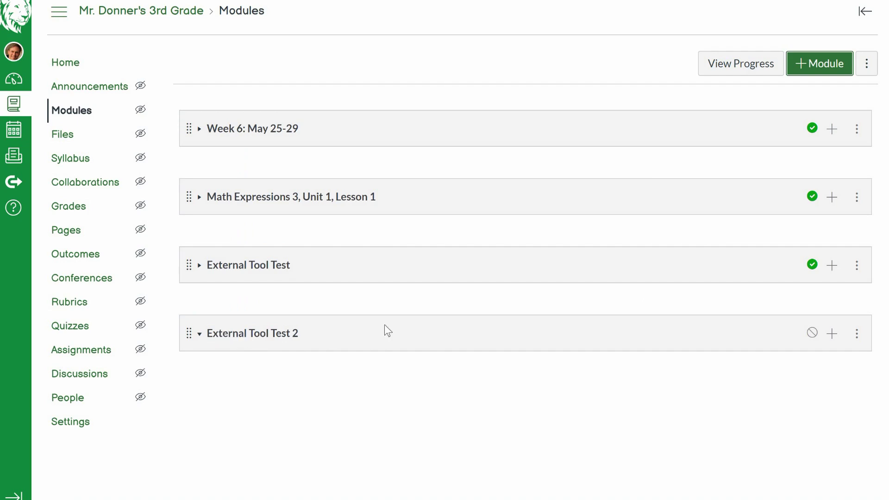
# Step: Expand the External Tool Test module to review its items, and collapse it again
pyautogui.click(203, 338)
pyautogui.click(369, 384)
pyautogui.click(200, 268)
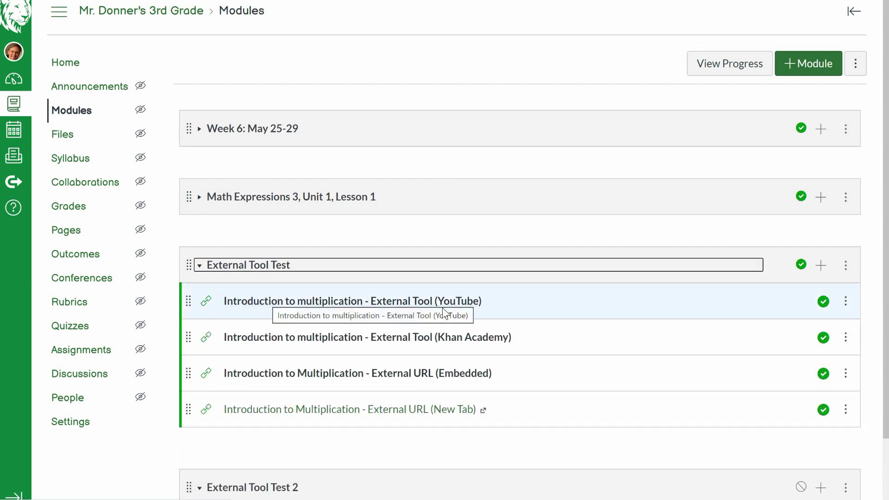
pyautogui.click(199, 269)
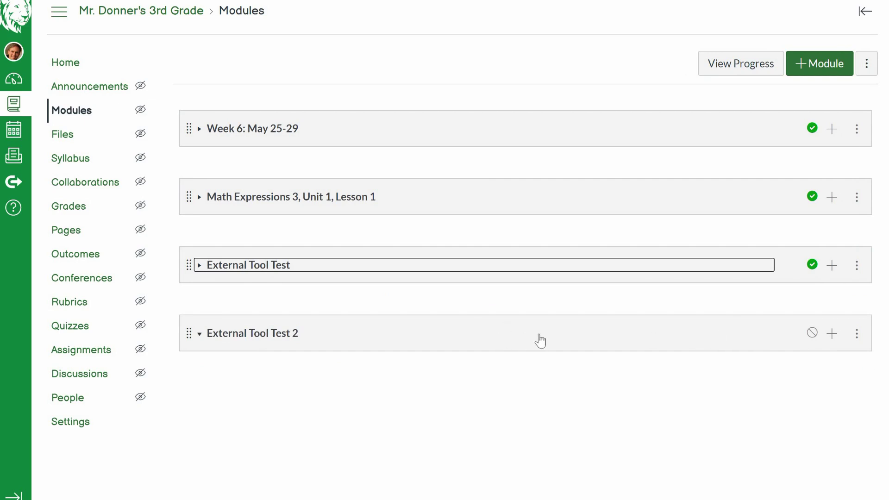
# Step: Start adding an item to the External Tool Test 2 module and set its type to External Tool
pyautogui.click(833, 339)
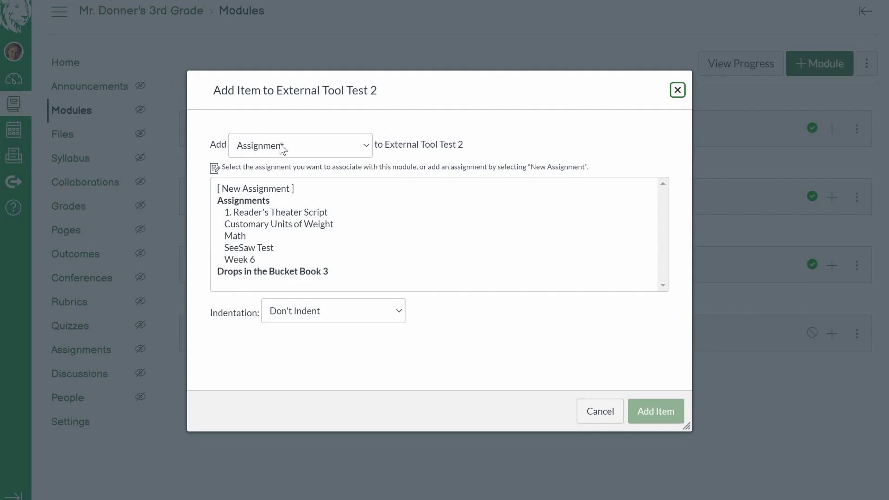
pyautogui.click(363, 149)
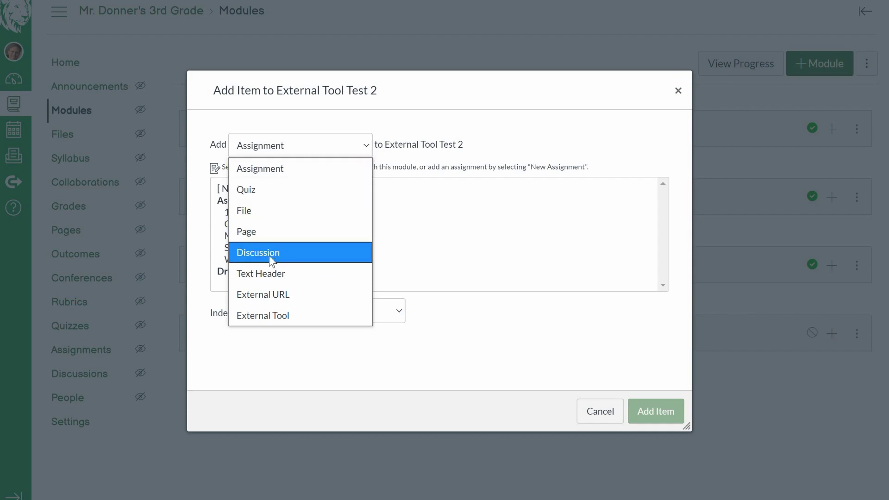
pyautogui.click(268, 318)
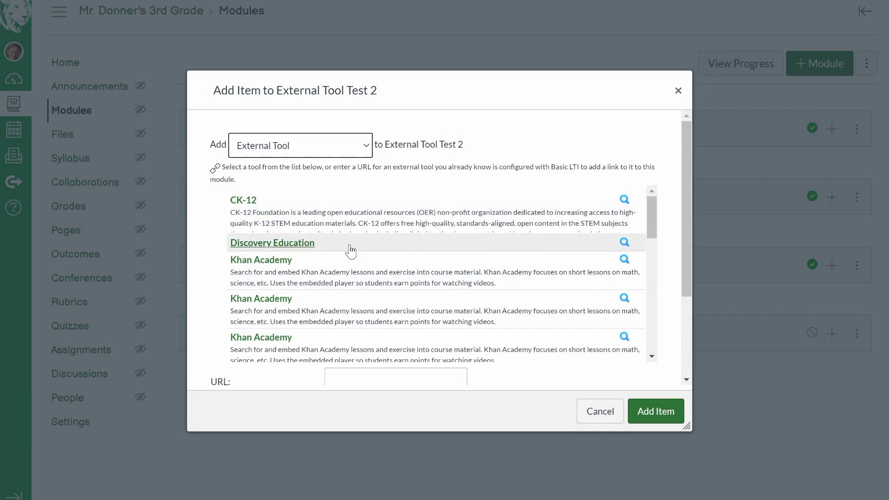
# Step: Look through the available external tools and choose the first YouTube tool in the list
pyautogui.scroll(-5, 350, 241)
pyautogui.scroll(-5, 351, 240)
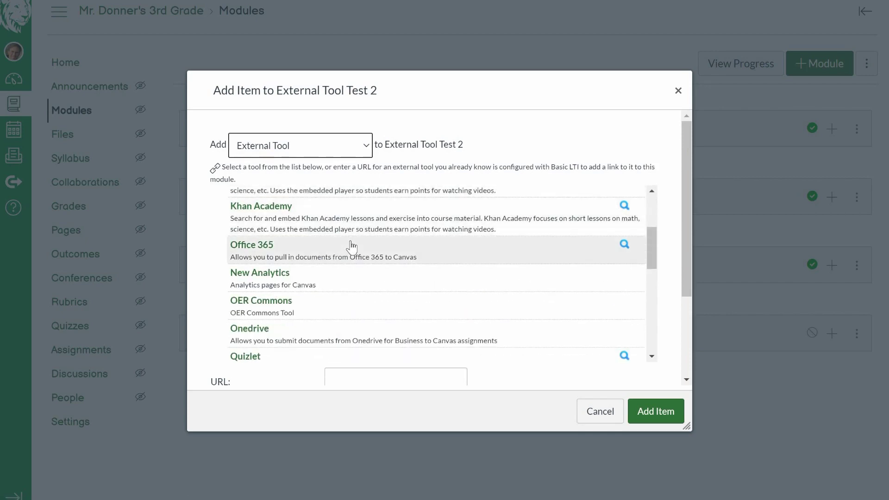
pyautogui.scroll(-3, 351, 247)
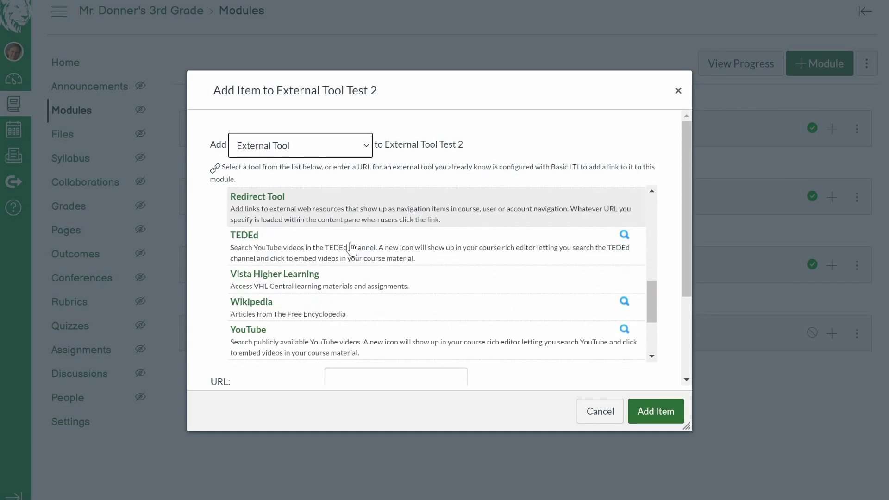
pyautogui.scroll(-3, 365, 264)
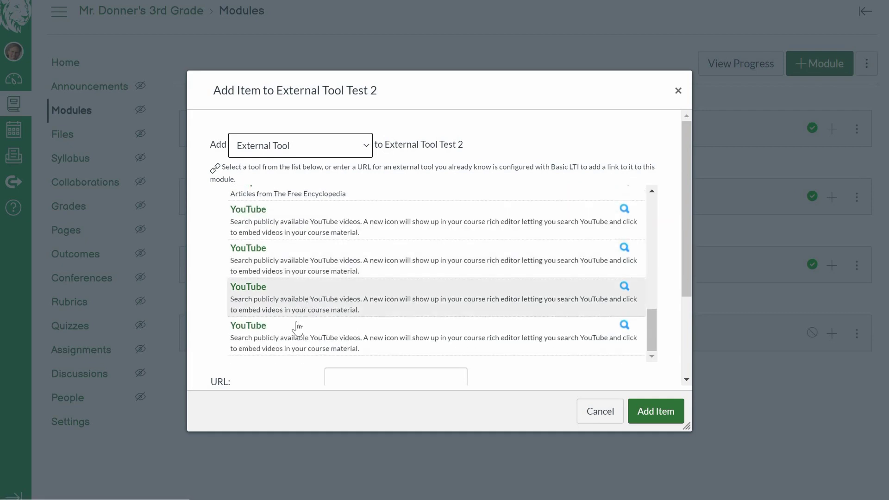
pyautogui.scroll(8, 322, 273)
pyautogui.scroll(2, 323, 268)
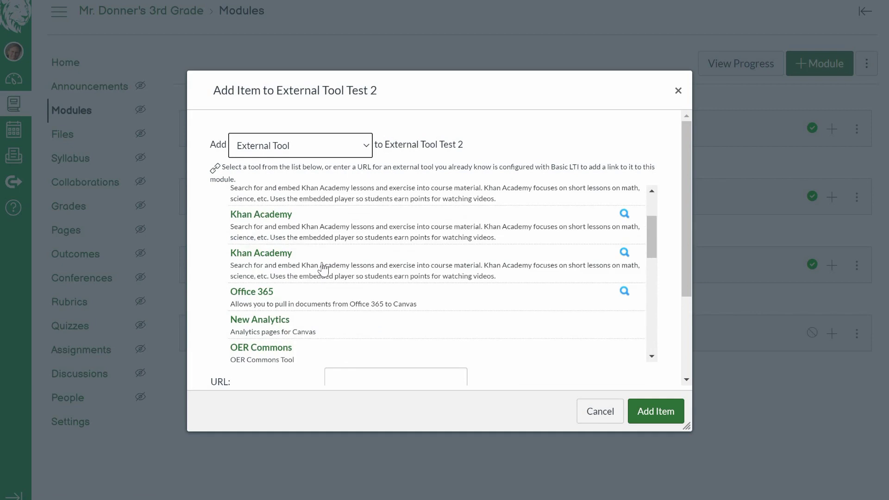
pyautogui.scroll(-4, 324, 262)
pyautogui.scroll(-5, 324, 245)
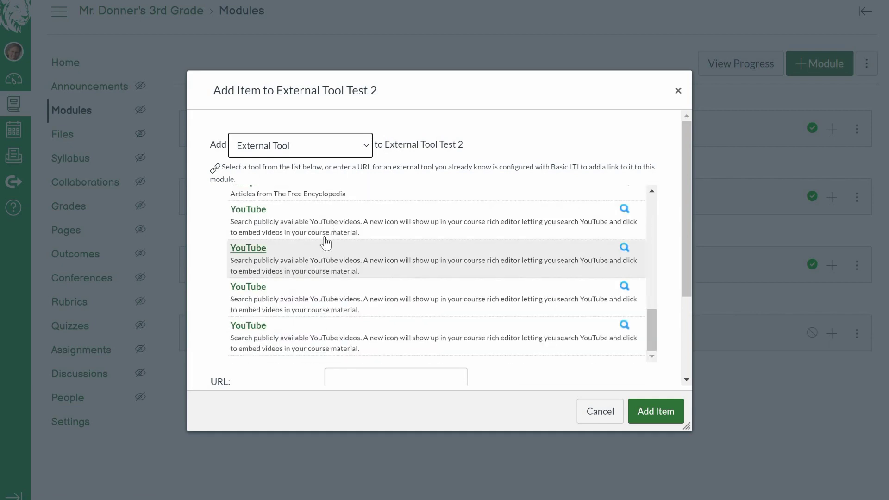
pyautogui.scroll(2, 337, 252)
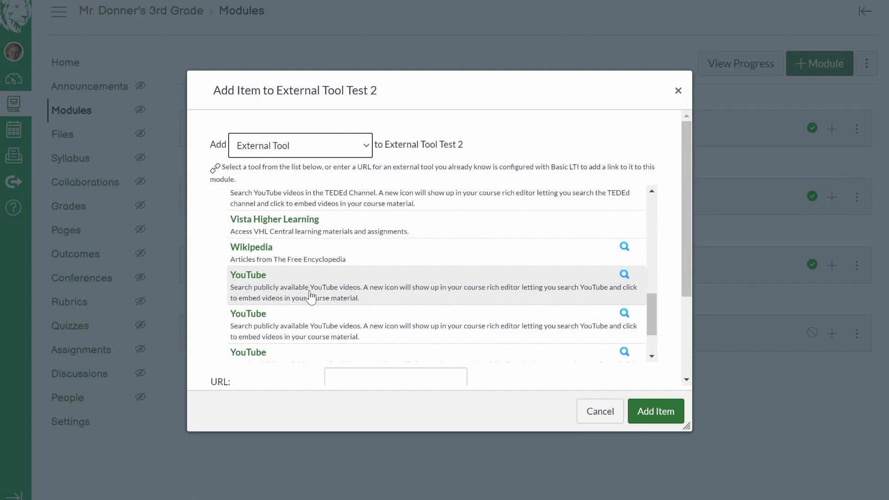
pyautogui.click(308, 290)
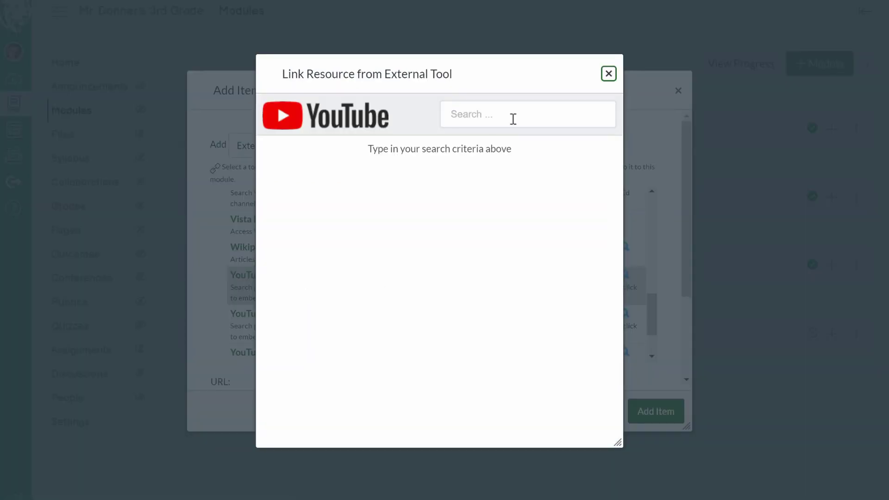
# Step: Search YouTube for "Introduction to multiplication" in the external tool's resource picker
pyautogui.click(485, 115)
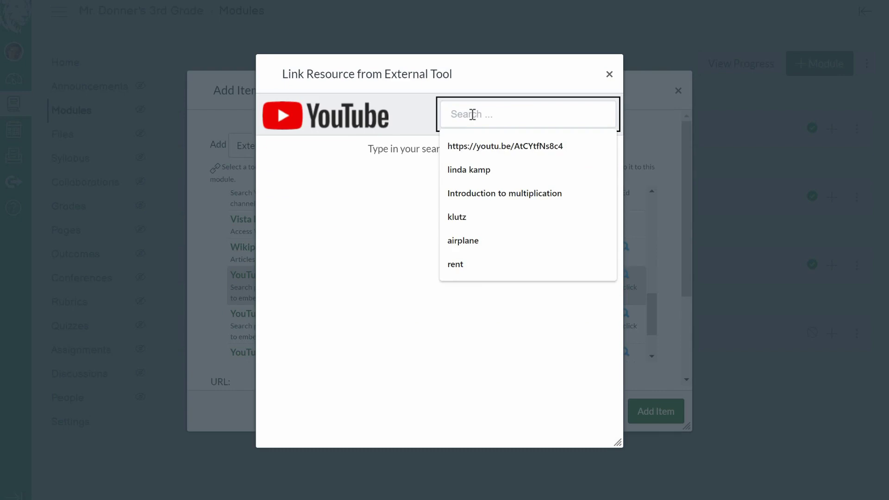
pyautogui.click(480, 195)
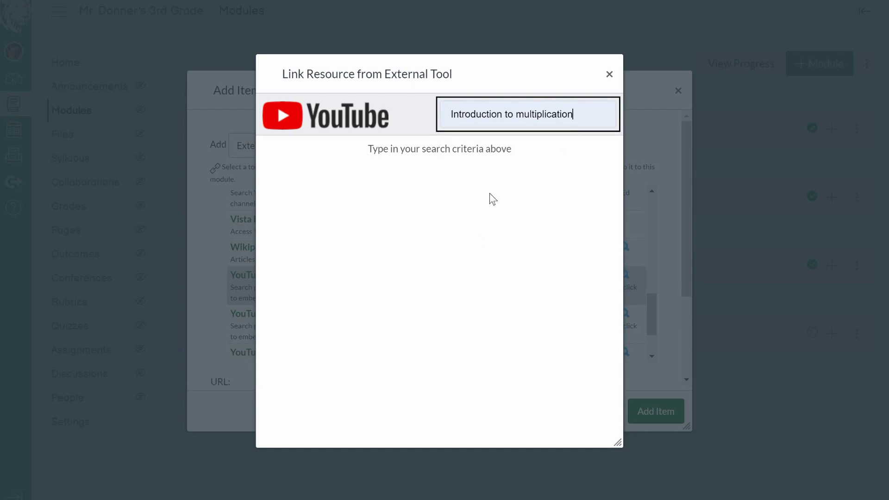
pyautogui.press('Return')
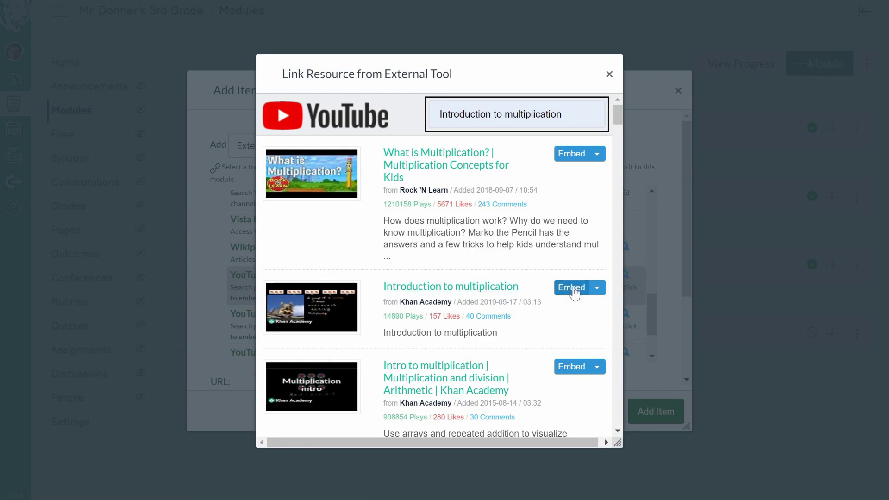
# Step: Embed Khan Academy's Introduction to multiplication video from the YouTube results and add it to the External Tool Test 2 module
pyautogui.click(599, 291)
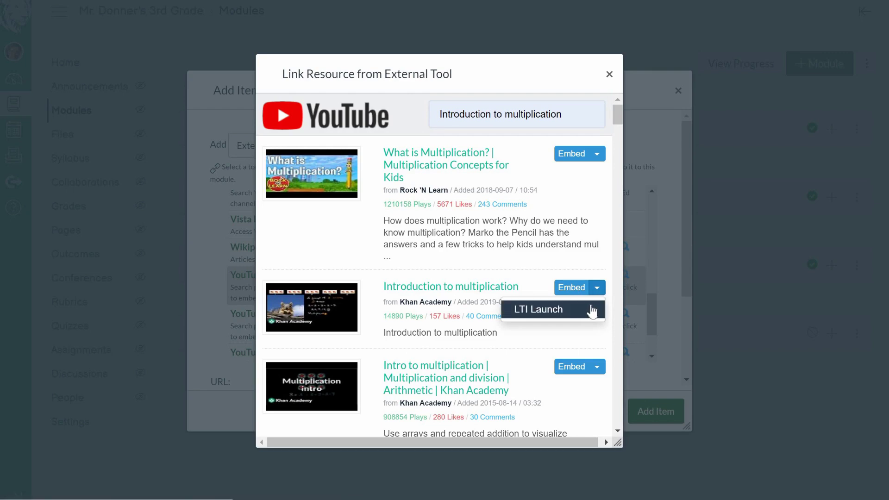
pyautogui.click(573, 292)
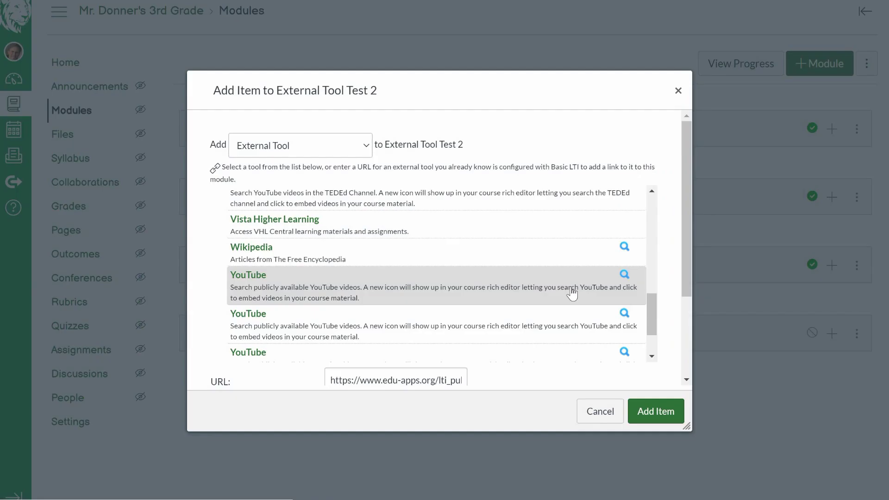
pyautogui.click(654, 412)
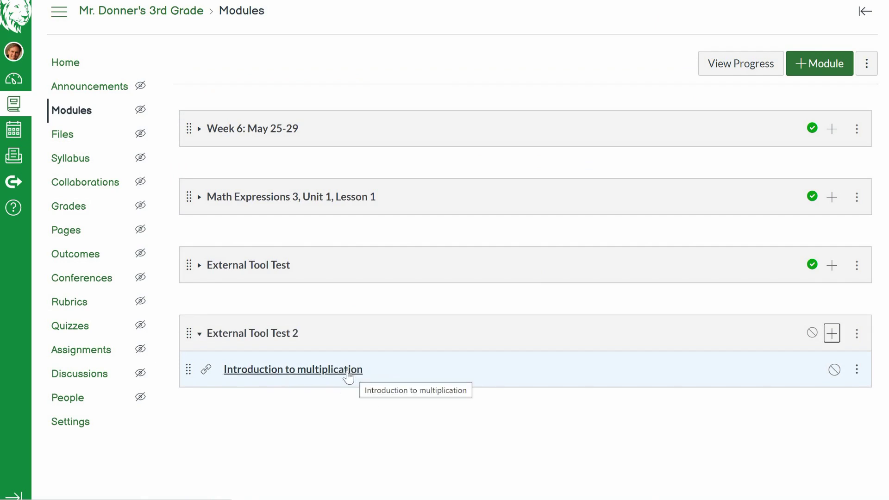
# Step: Rename the new module item as "Introduction to multiplication - External Tool (YouTube)", leaving it to load in the same tab
pyautogui.click(858, 371)
pyautogui.click(810, 426)
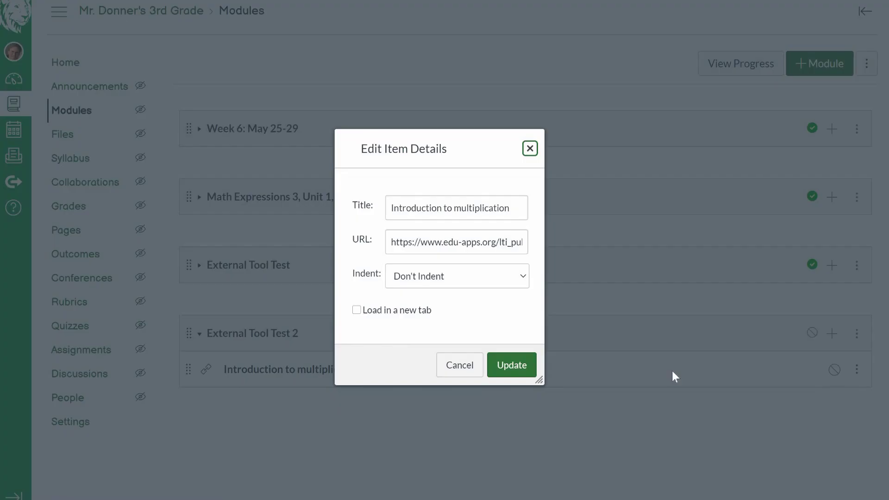
pyautogui.click(515, 214)
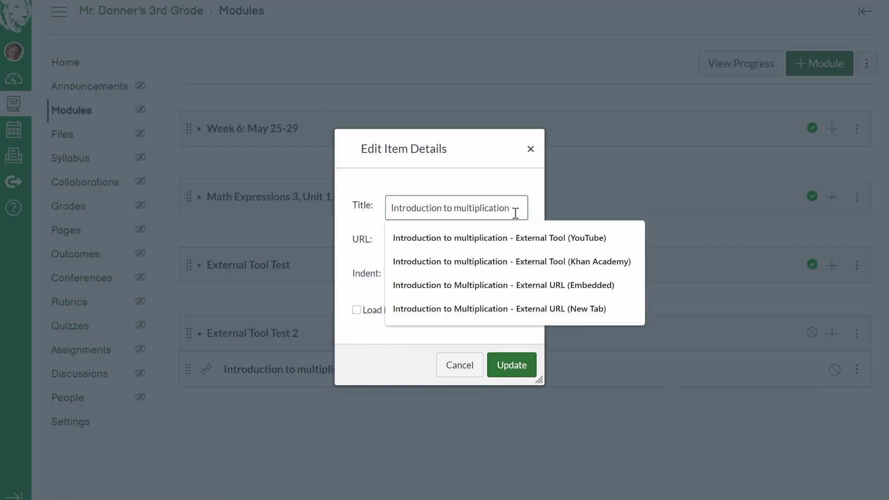
pyautogui.click(539, 240)
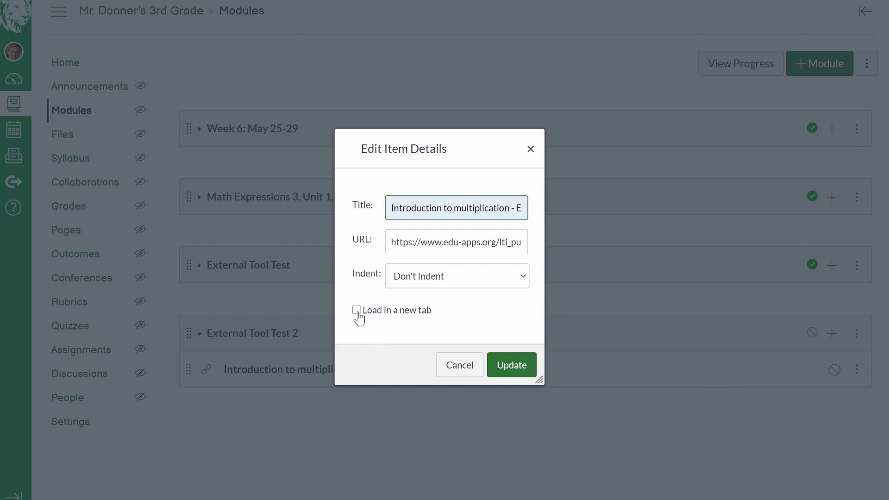
pyautogui.click(515, 367)
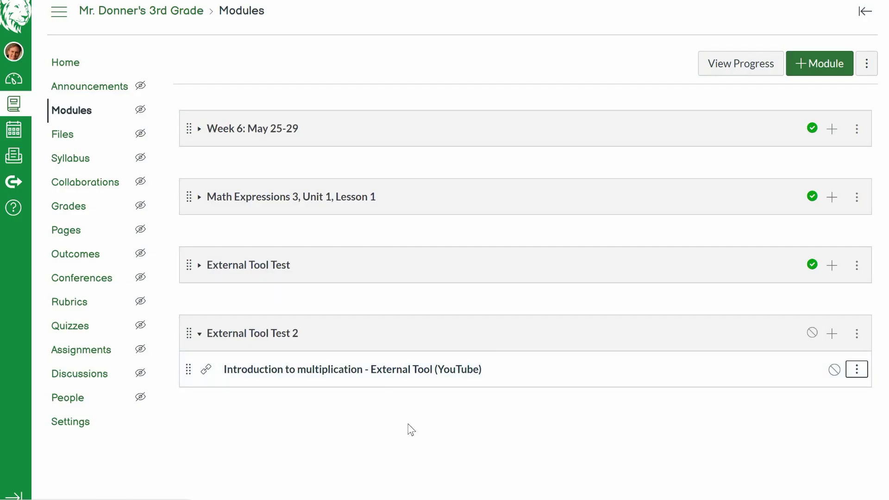
# Step: Review the items in the External Tool Test module, collapse it, and leave the External Tool Test 2 module expanded
pyautogui.click(381, 373)
pyautogui.click(199, 266)
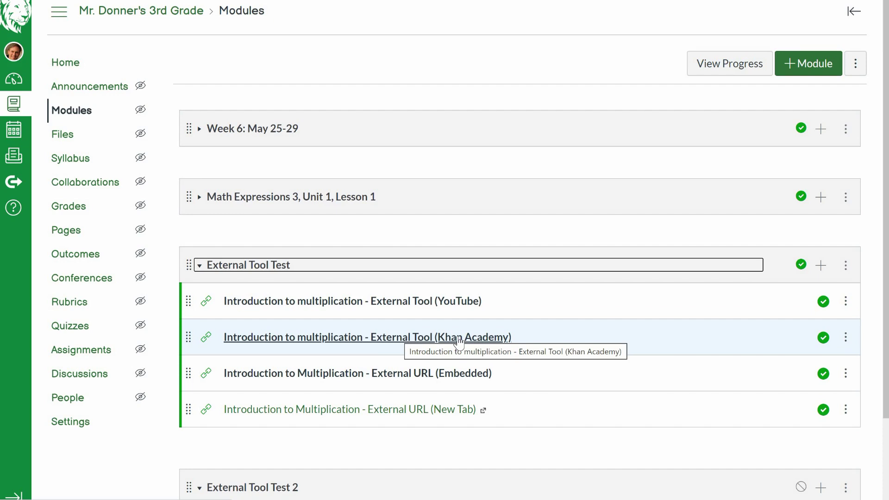
pyautogui.click(199, 268)
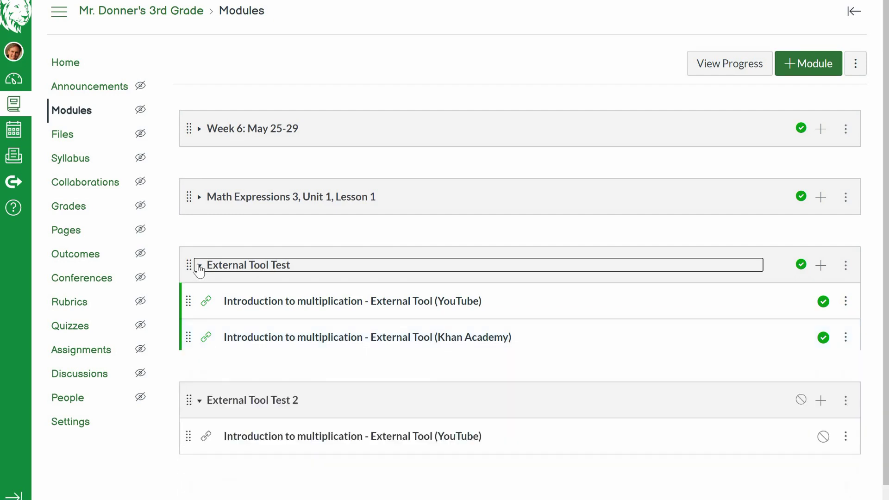
pyautogui.click(449, 347)
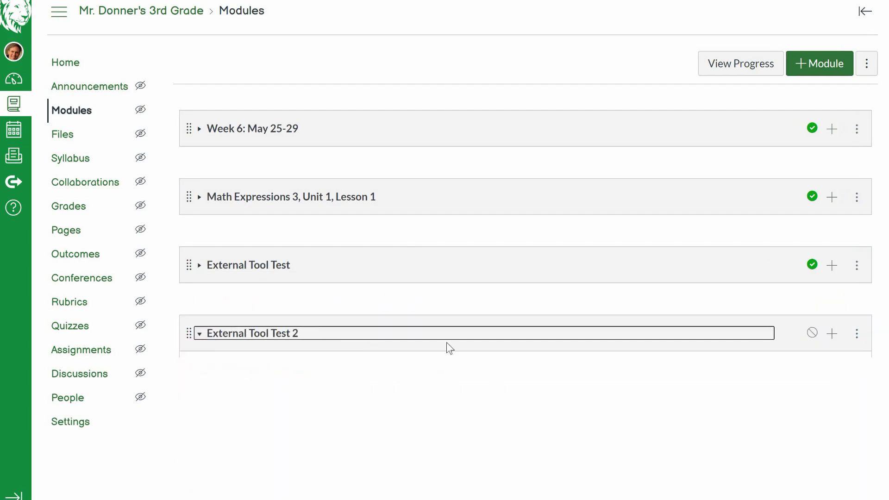
pyautogui.click(280, 347)
# Step: Start adding another External Tool item to External Tool Test 2, choosing the first Khan Academy tool
pyautogui.click(832, 335)
pyautogui.click(365, 145)
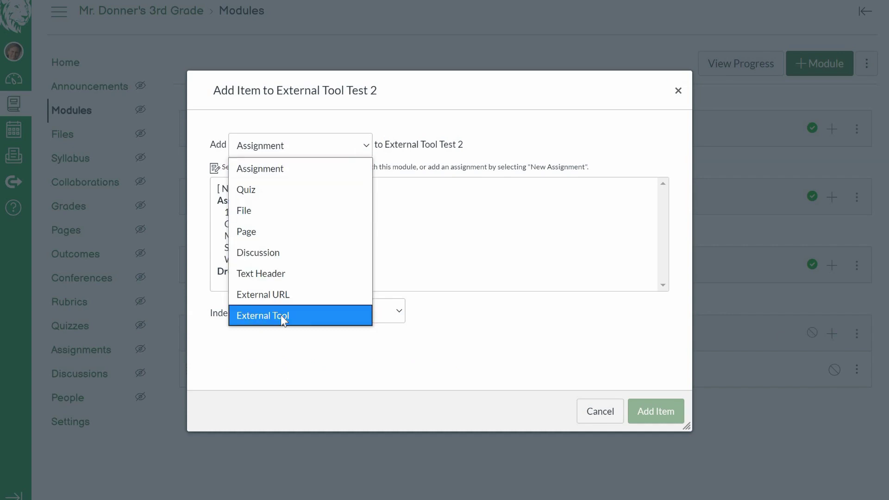
pyautogui.click(281, 315)
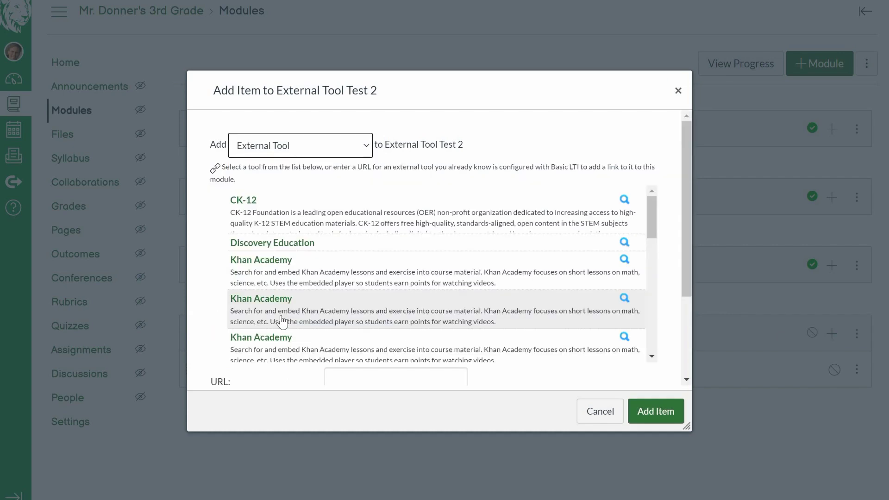
pyautogui.click(278, 262)
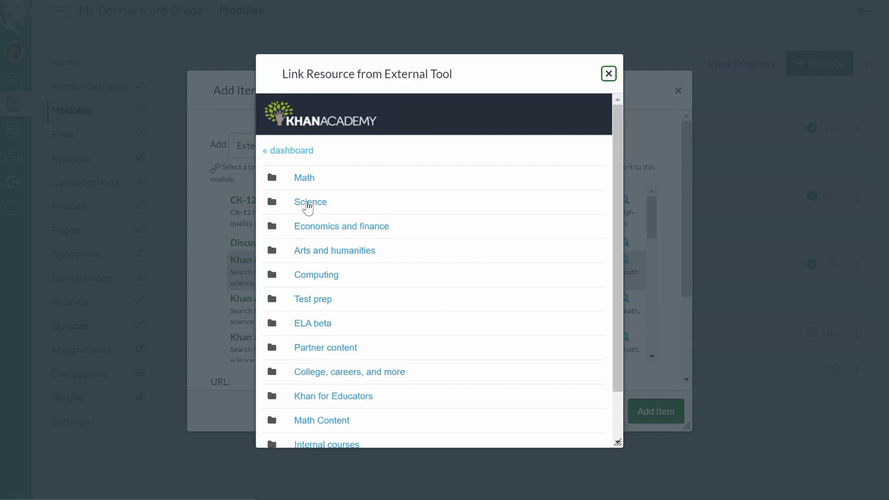
# Step: From Khan Academy's Math, 3rd grade, Intro to multiplication, Multiplication as equal groups, embed the Introduction to multiplication video and add it to the module
pyautogui.click(309, 185)
pyautogui.click(309, 182)
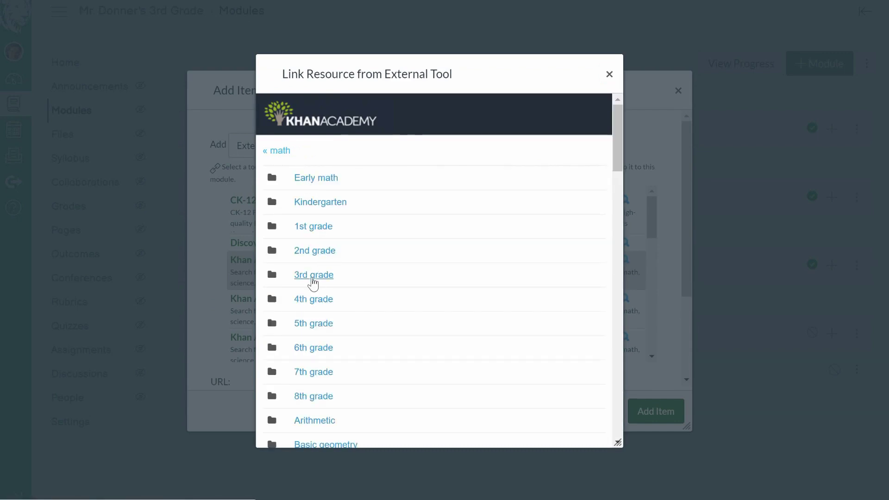
pyautogui.click(310, 276)
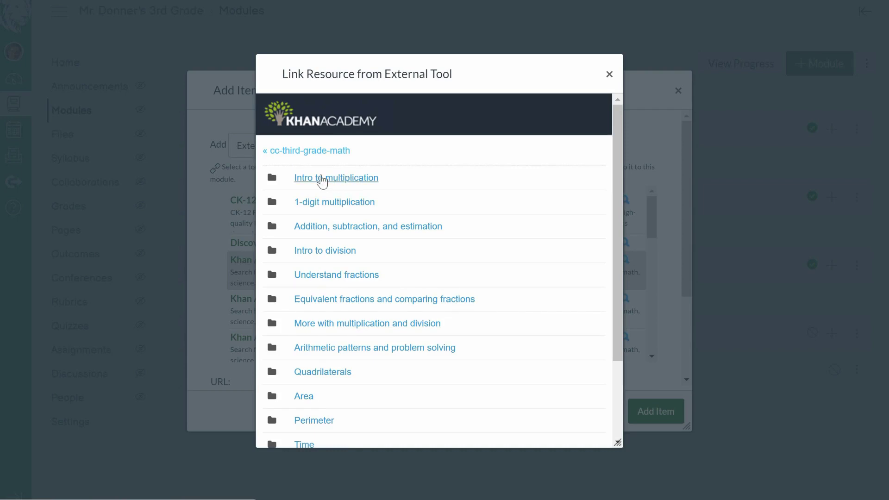
pyautogui.click(347, 184)
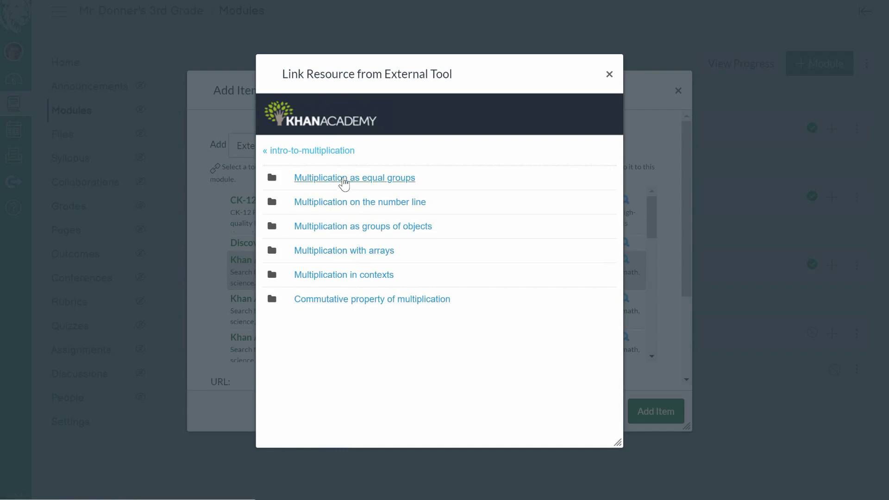
pyautogui.click(354, 184)
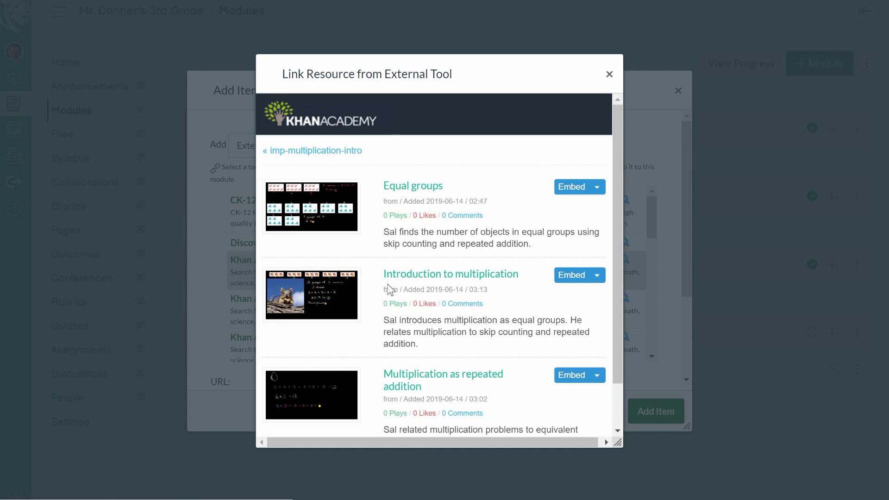
pyautogui.click(571, 276)
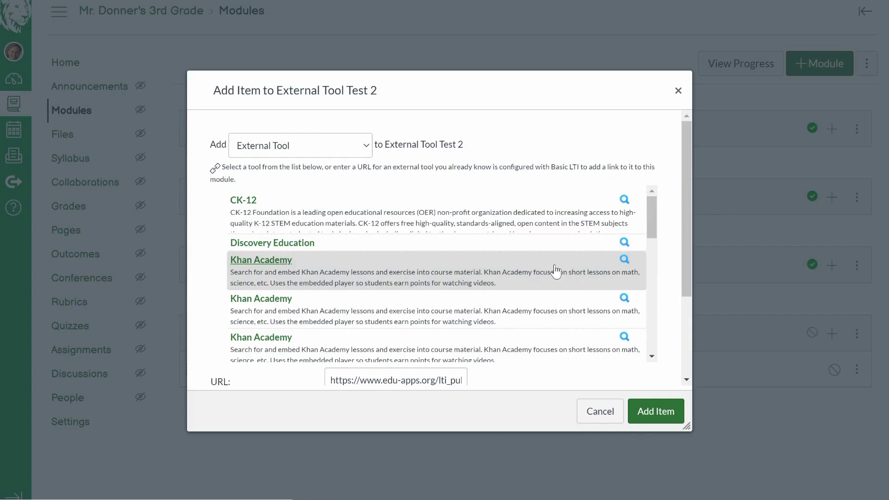
pyautogui.click(656, 412)
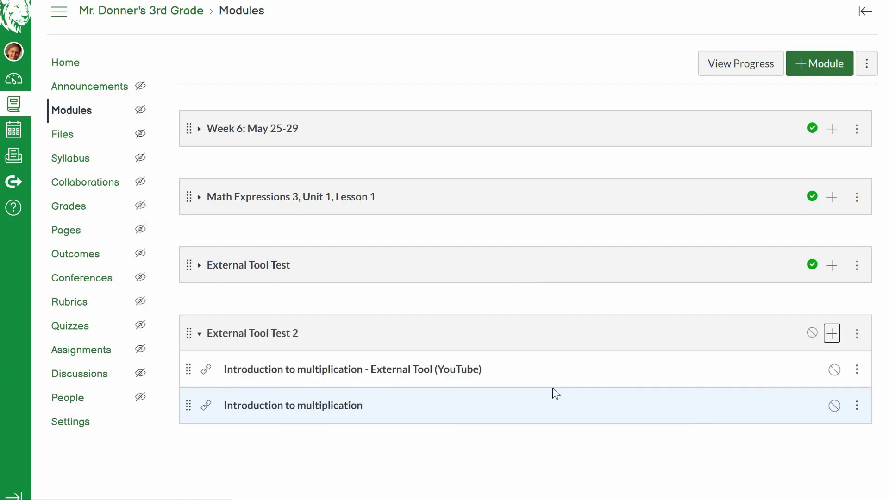
# Step: Rename the second item in External Tool Test 2 as "Introduction to multiplication - External Tool (Khan Academy)"
pyautogui.click(857, 406)
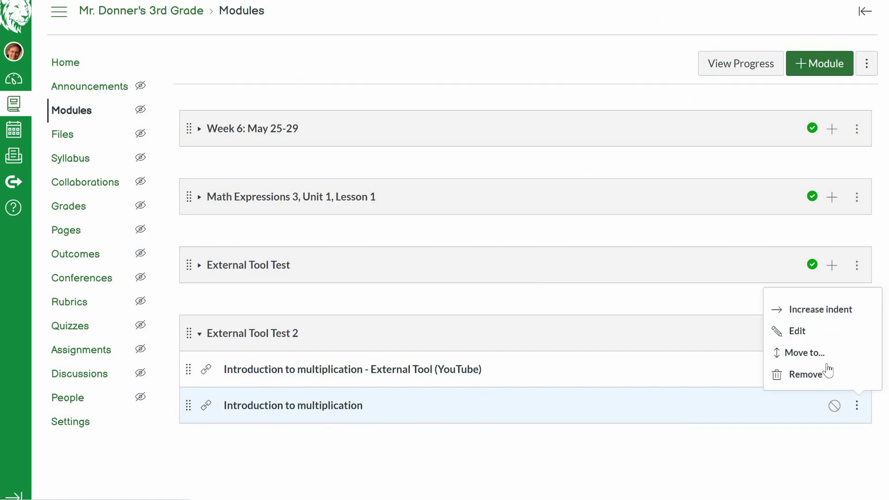
pyautogui.click(818, 332)
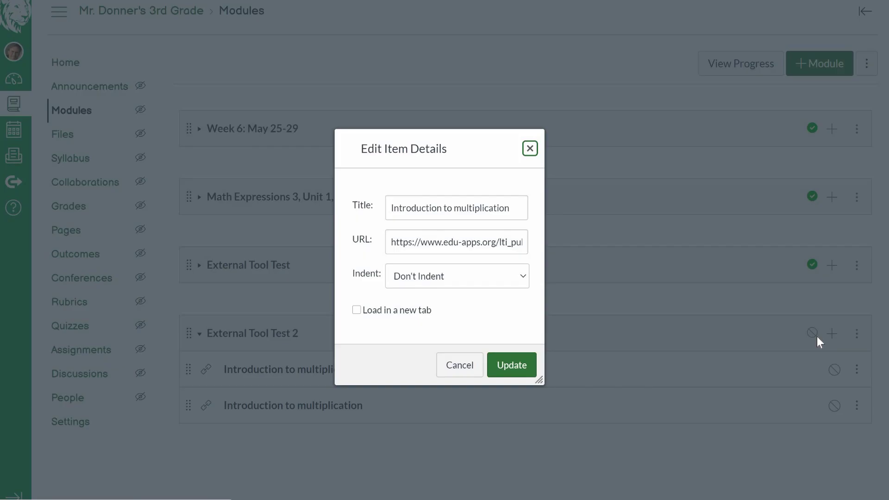
pyautogui.click(508, 213)
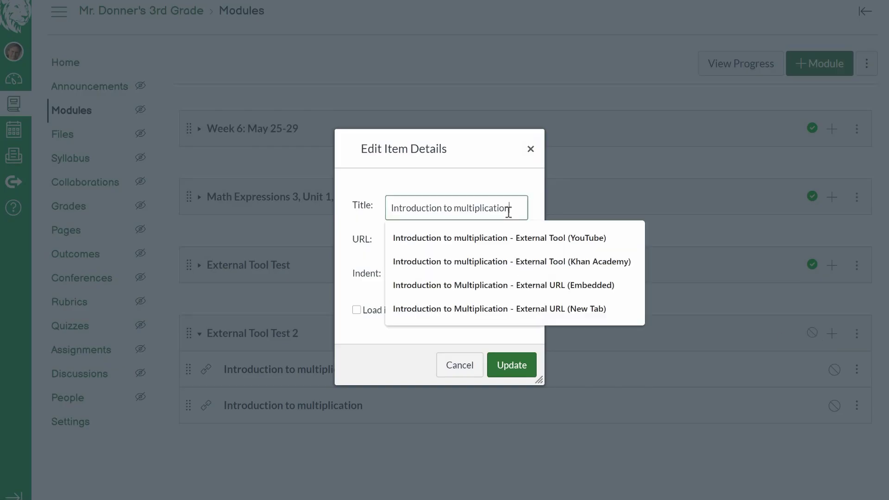
pyautogui.click(541, 261)
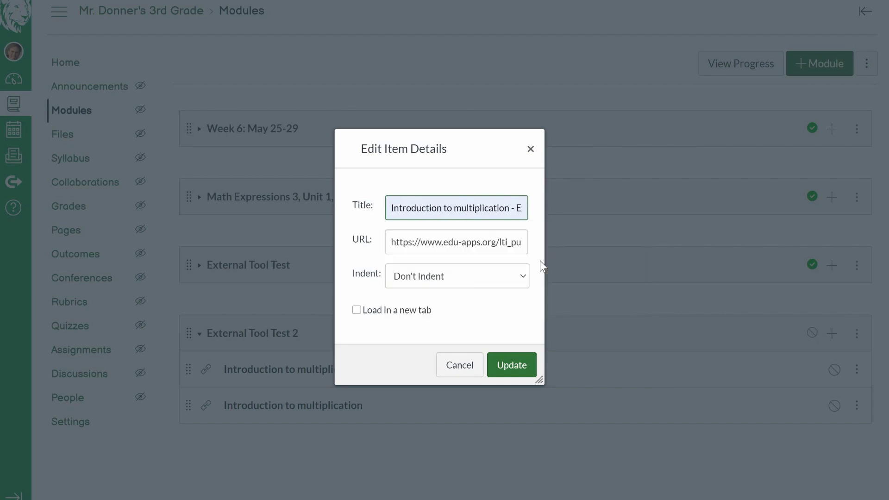
pyautogui.click(523, 367)
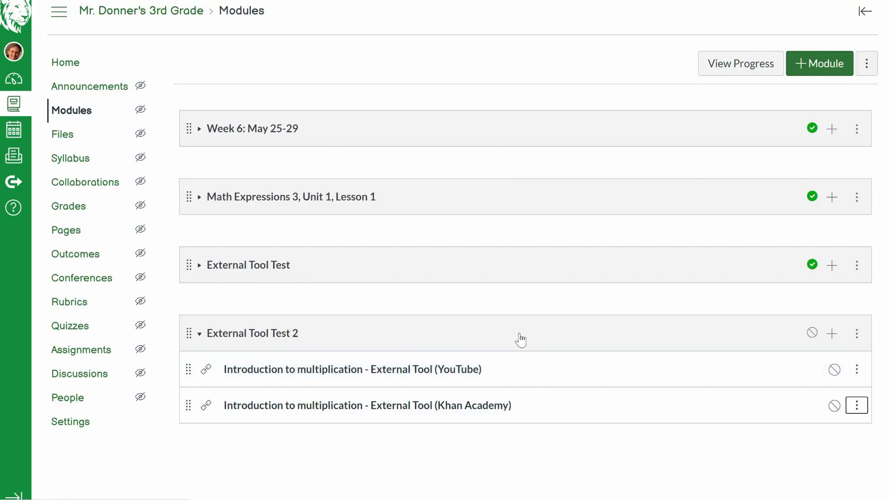
# Step: Preview the Khan Academy item, return to the modules list, and review the items in External Tool Test before collapsing it
pyautogui.click(320, 411)
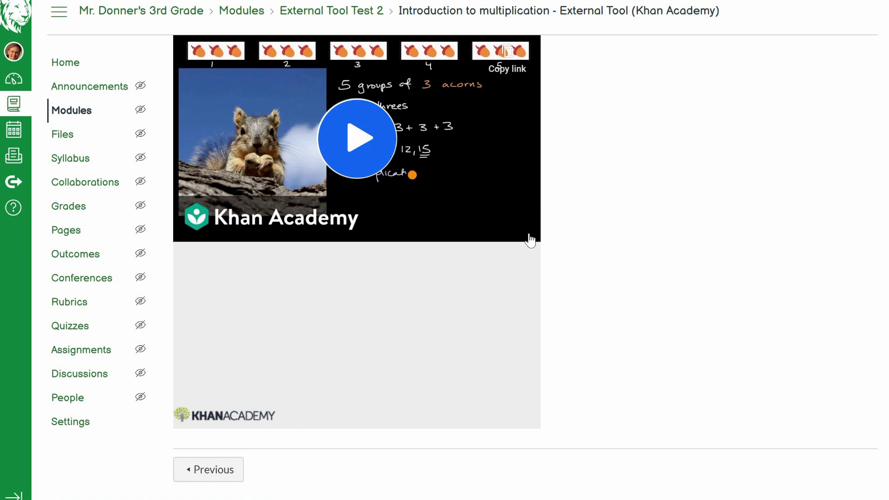
pyautogui.click(334, 13)
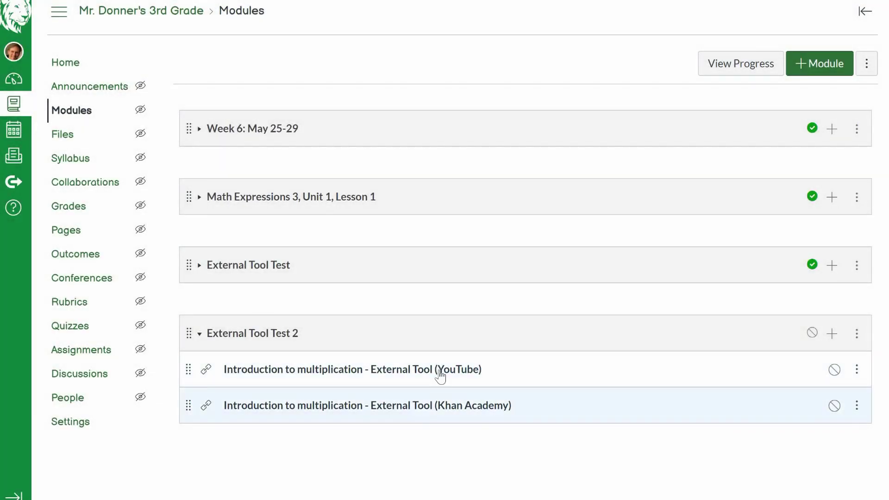
pyautogui.click(203, 274)
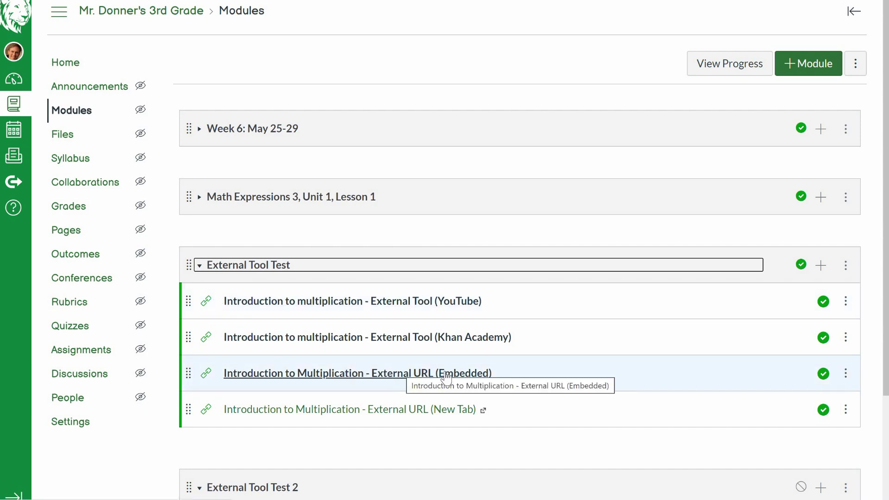
pyautogui.click(200, 268)
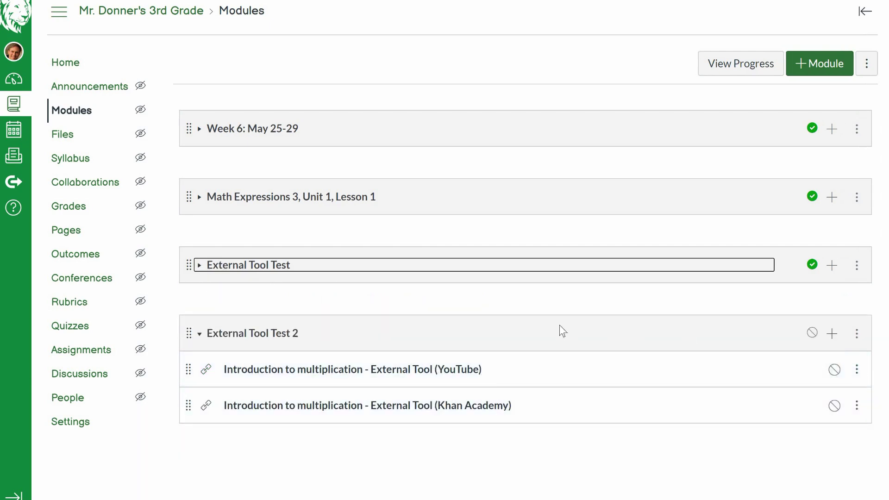
pyautogui.click(832, 335)
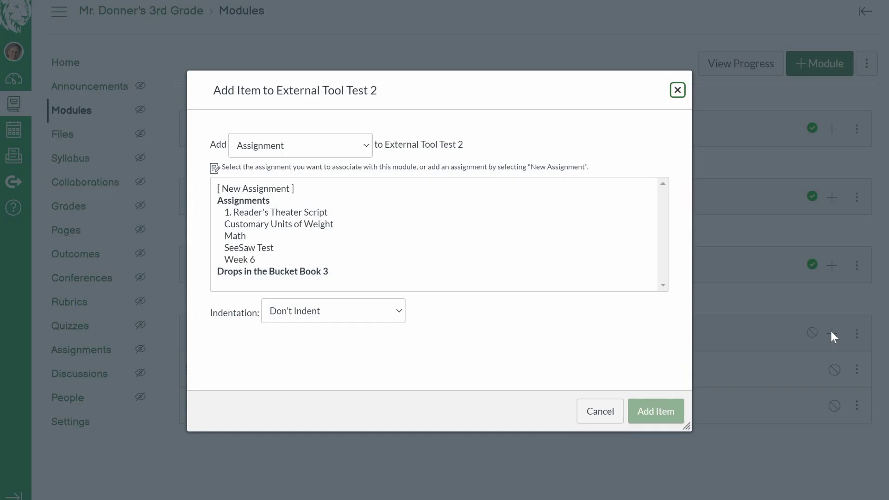
pyautogui.click(366, 149)
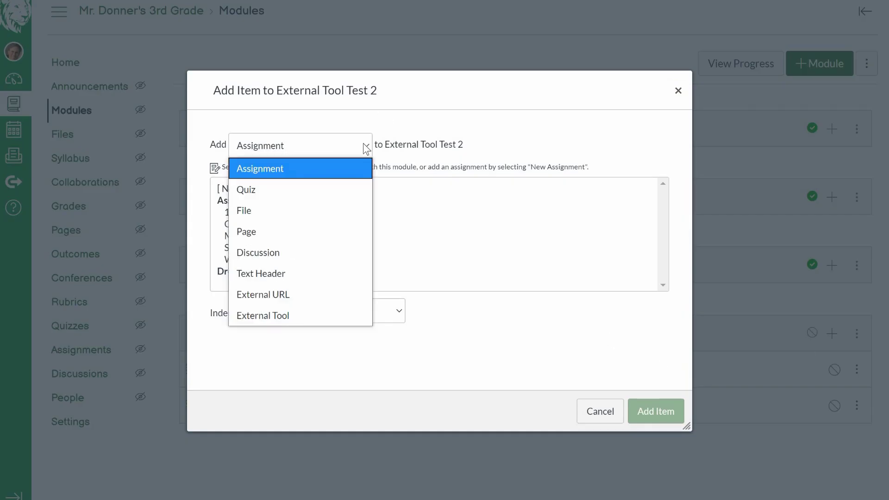
pyautogui.click(282, 295)
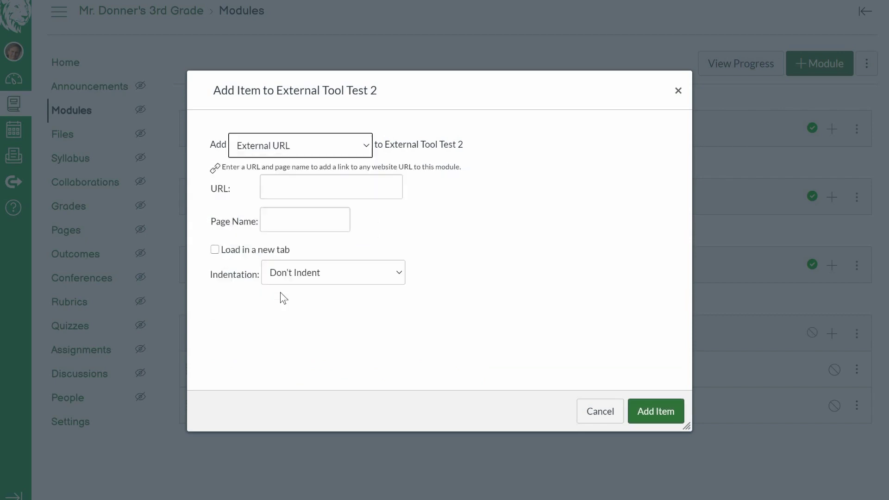
pyautogui.click(316, 189)
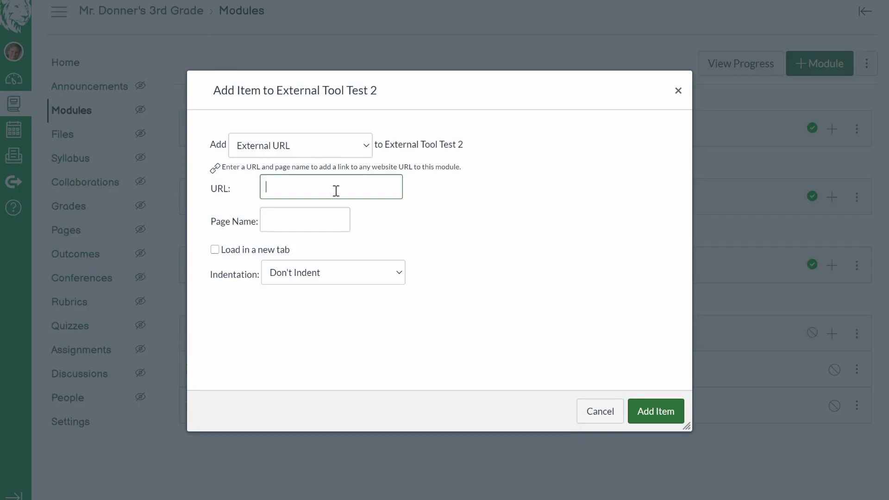
pyautogui.click(332, 190)
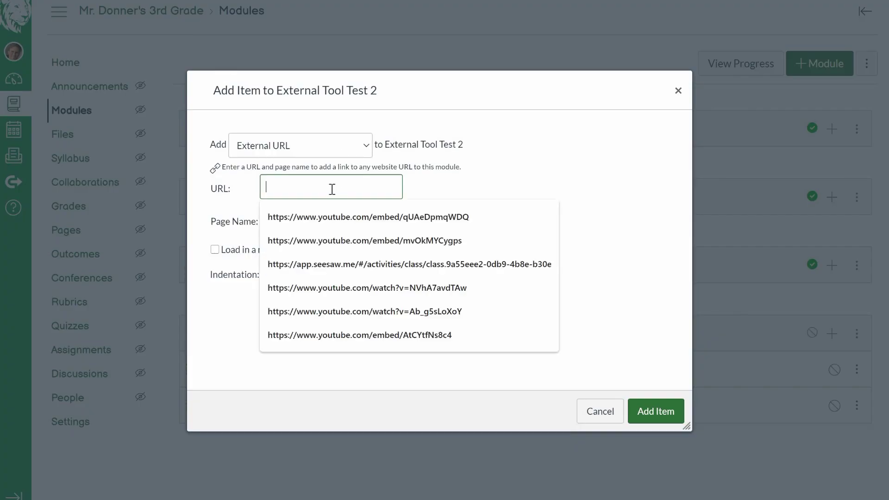
pyautogui.hotkey('ctrl', 'v')
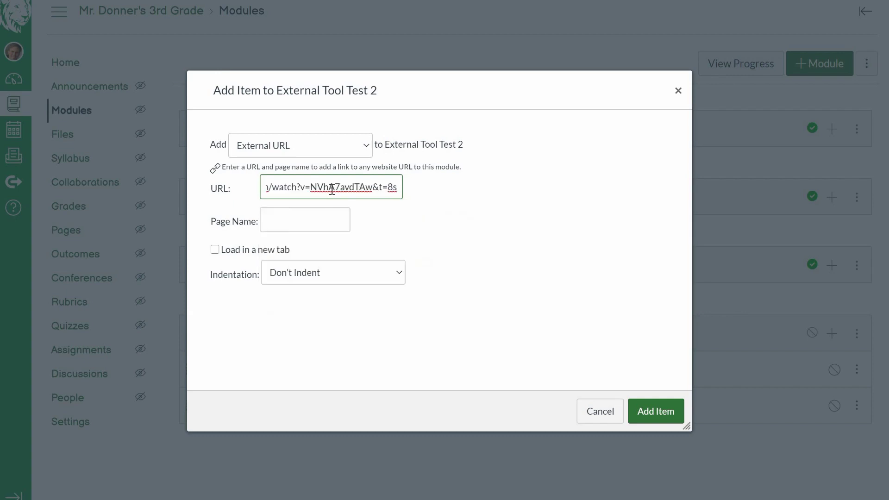
pyautogui.click(316, 219)
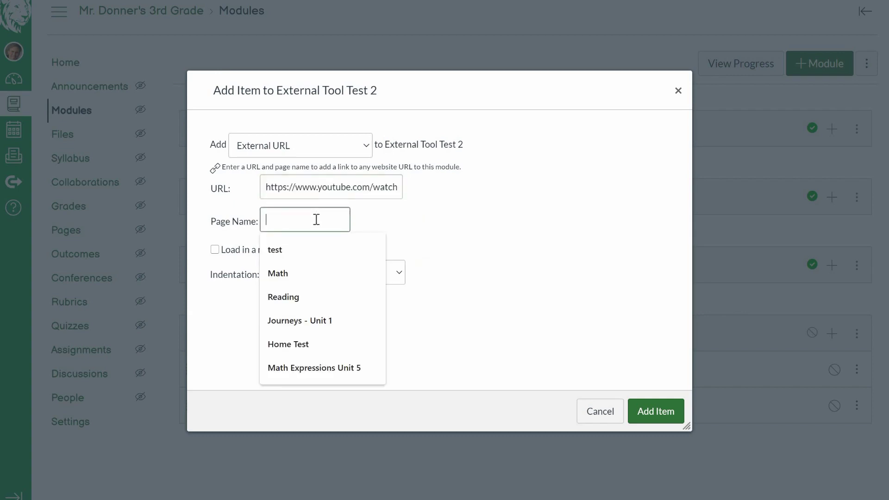
pyautogui.write('Intro to Multiplicatior')
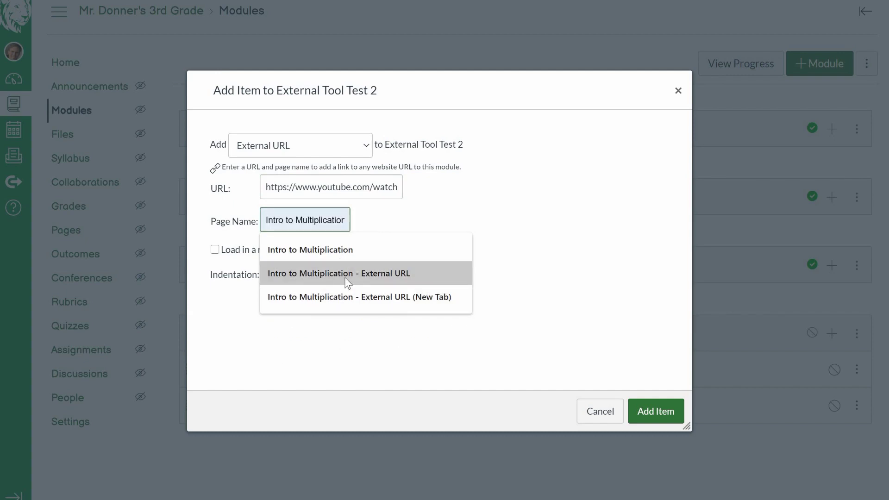
pyautogui.click(348, 275)
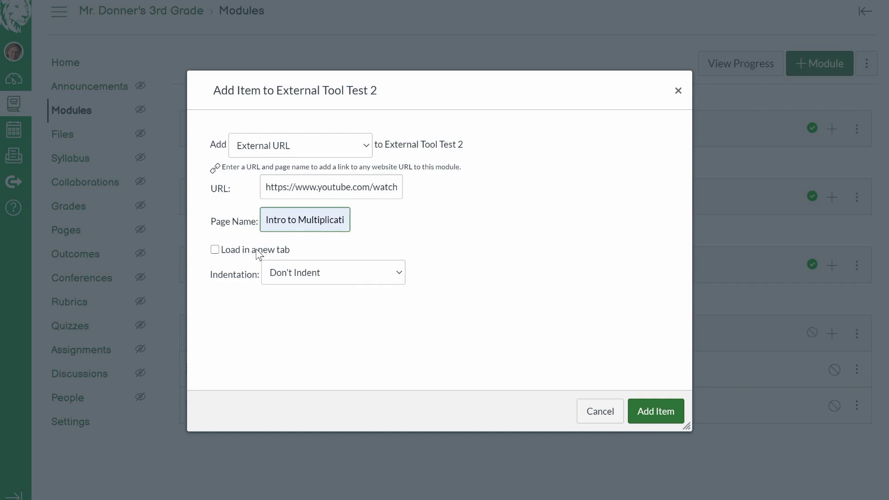
pyautogui.click(656, 416)
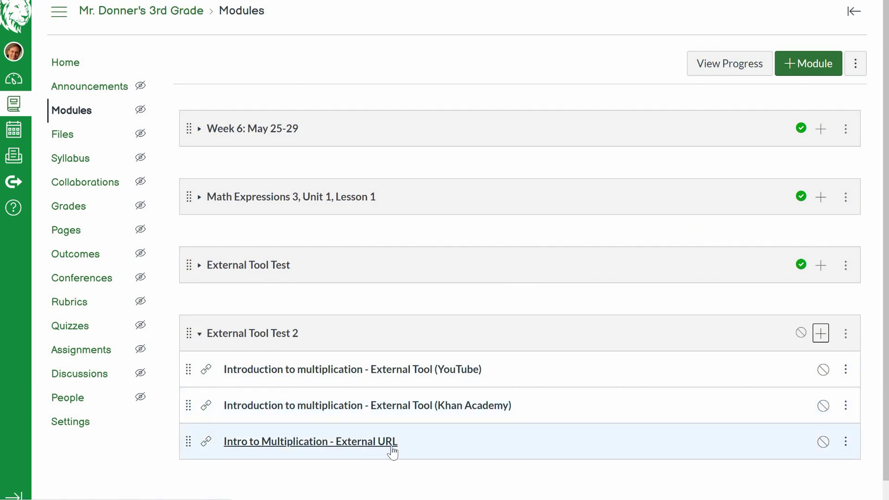
# Step: Rename the new External URL item as "Introduction to Multiplication - External URL (Embedded)" and open it to check how the video displays
pyautogui.click(201, 270)
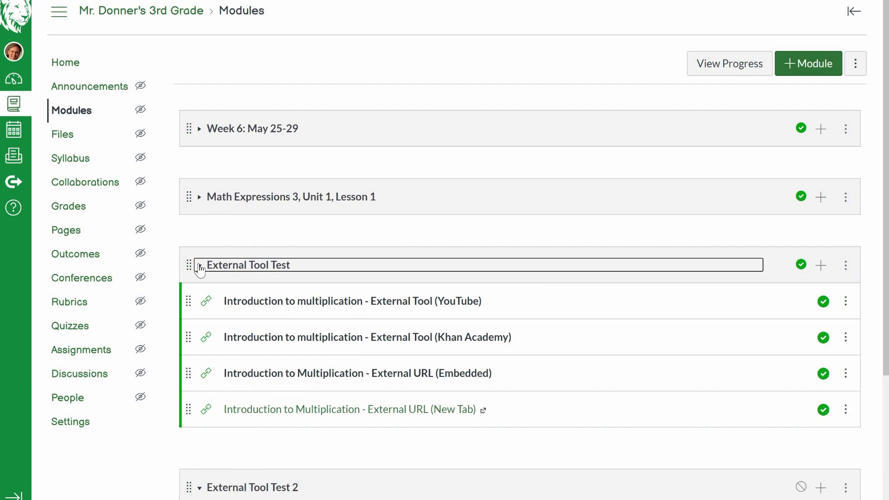
pyautogui.click(200, 271)
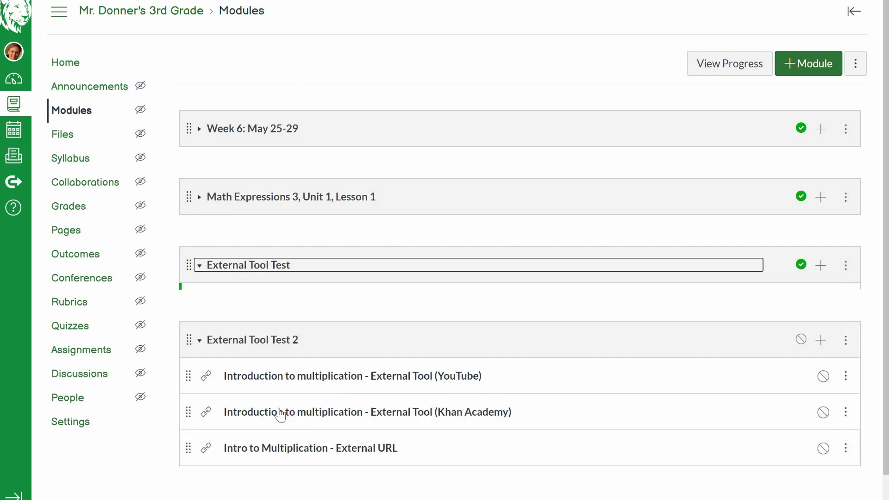
pyautogui.click(846, 441)
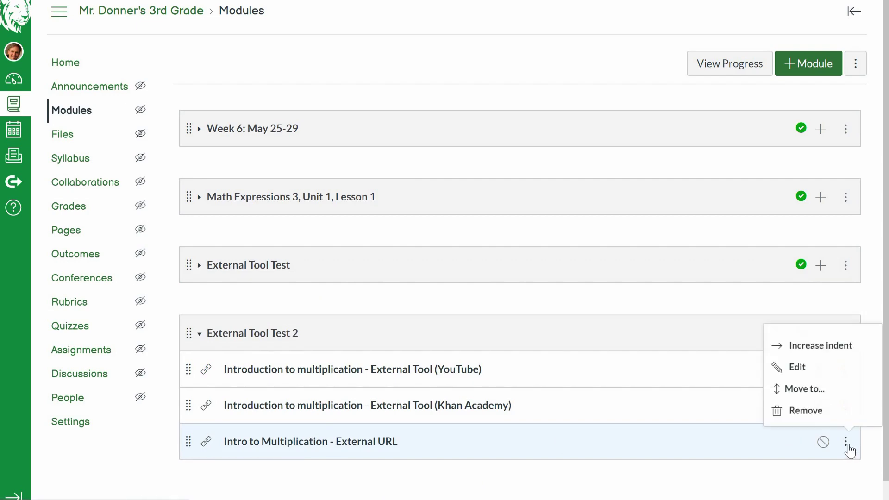
pyautogui.click(797, 368)
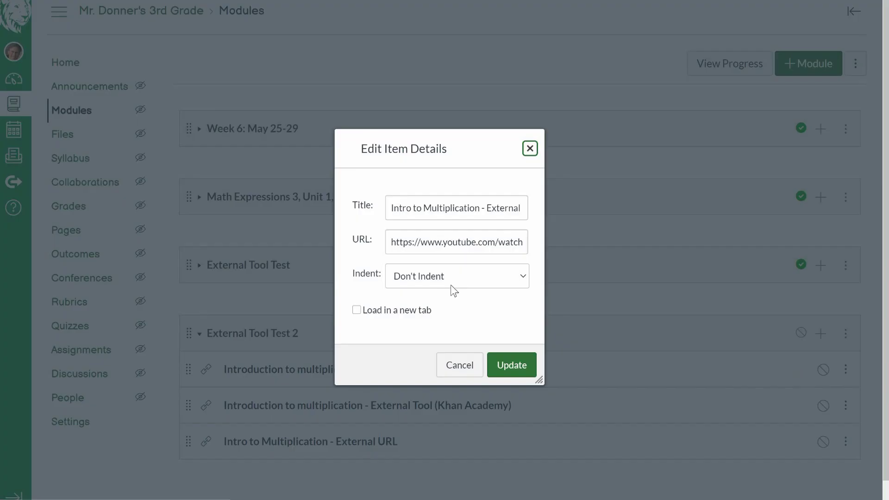
pyautogui.click(413, 208)
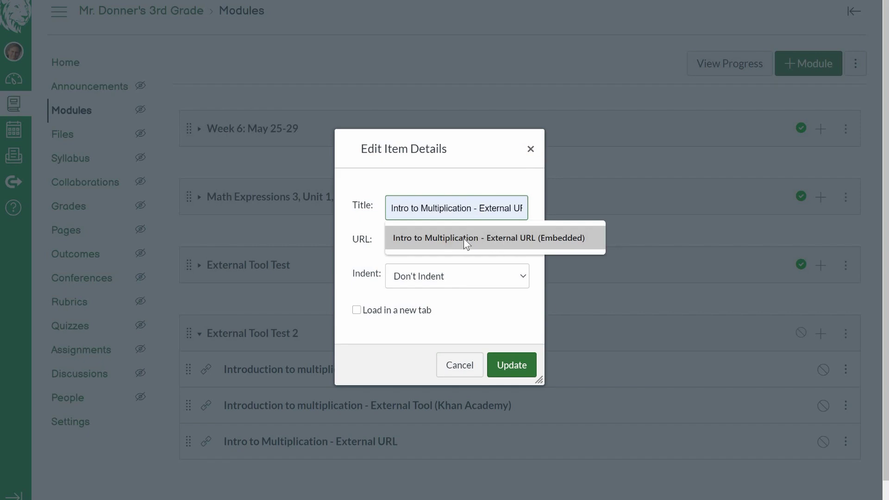
pyautogui.click(412, 209)
pyautogui.write('ducti')
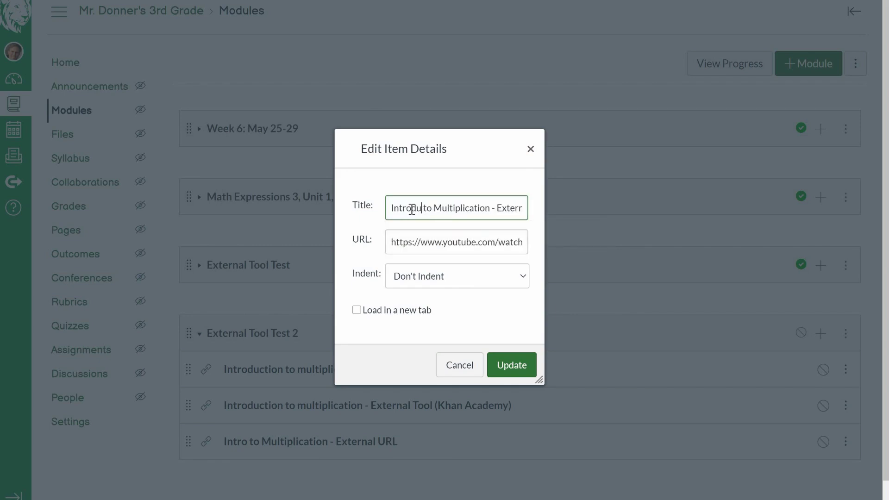
pyautogui.write('on')
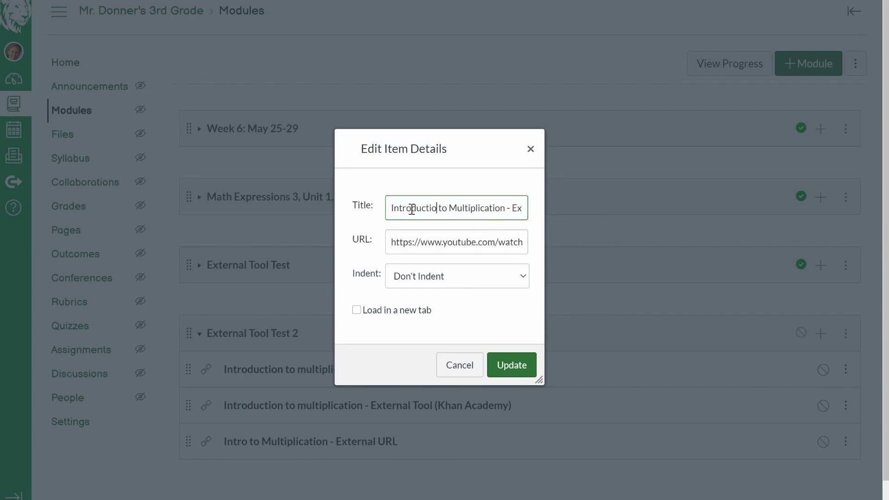
pyautogui.click(506, 208)
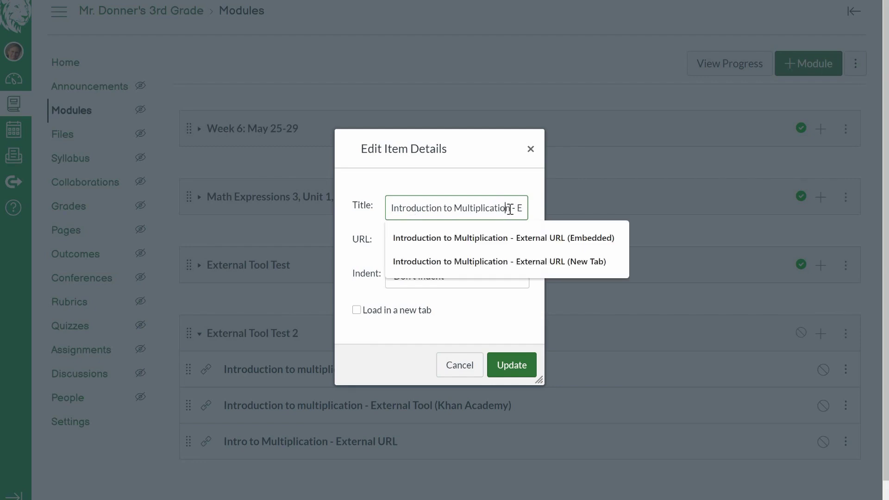
pyautogui.click(555, 239)
pyautogui.click(508, 370)
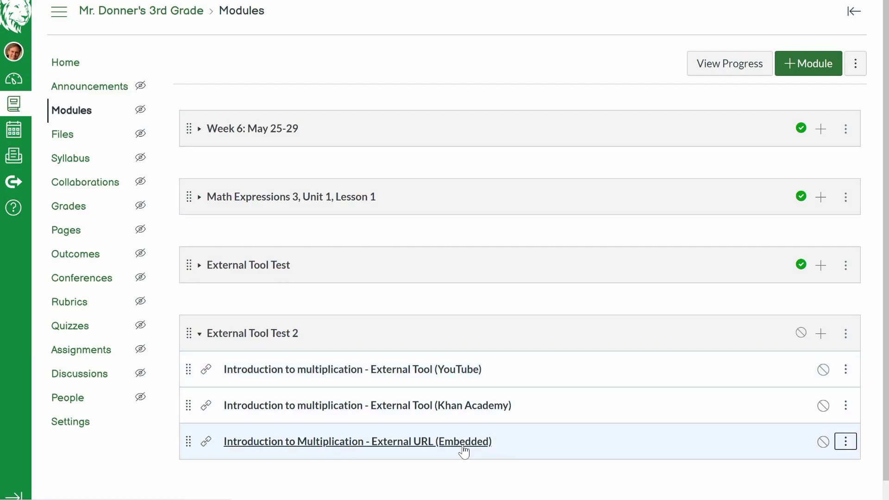
pyautogui.click(344, 446)
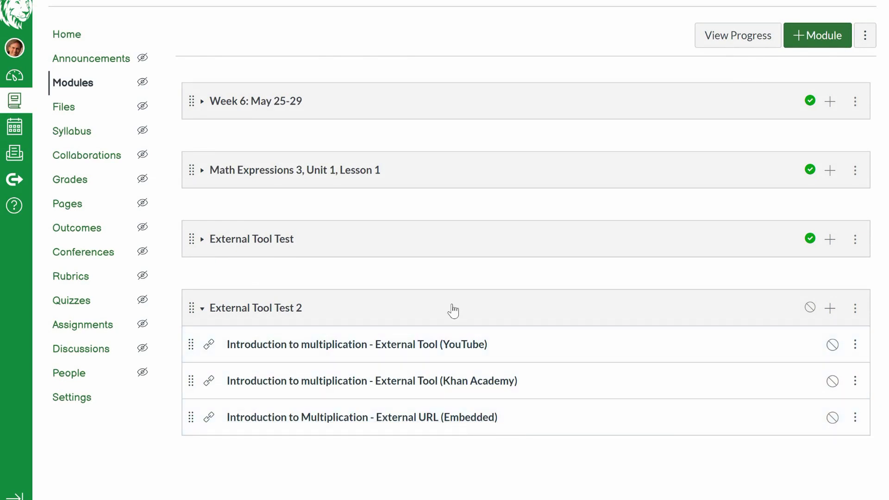
pyautogui.click(831, 309)
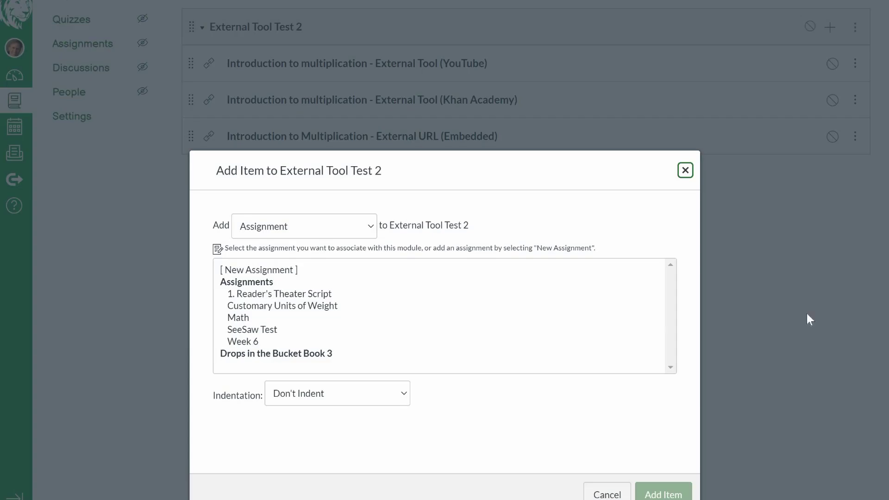
pyautogui.click(370, 228)
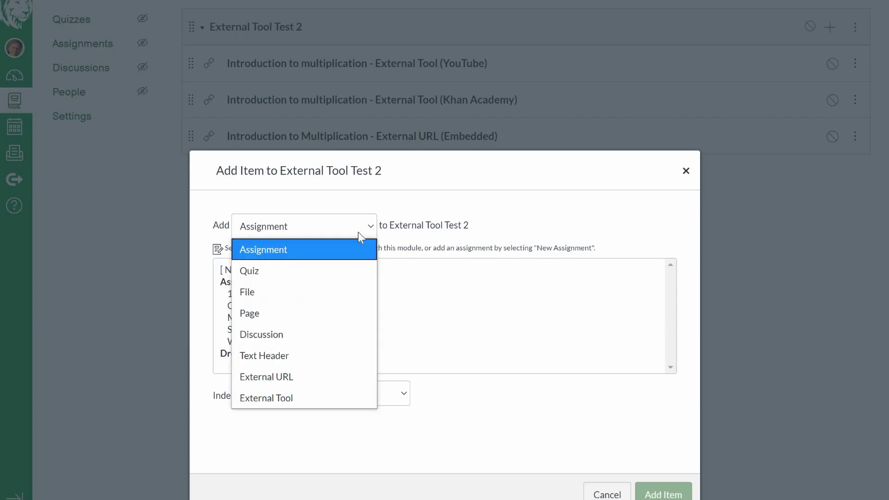
pyautogui.click(286, 376)
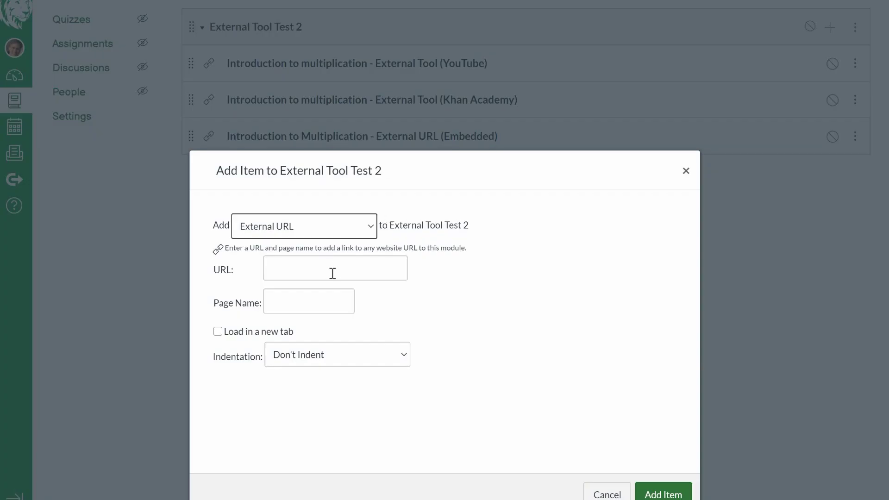
pyautogui.click(332, 274)
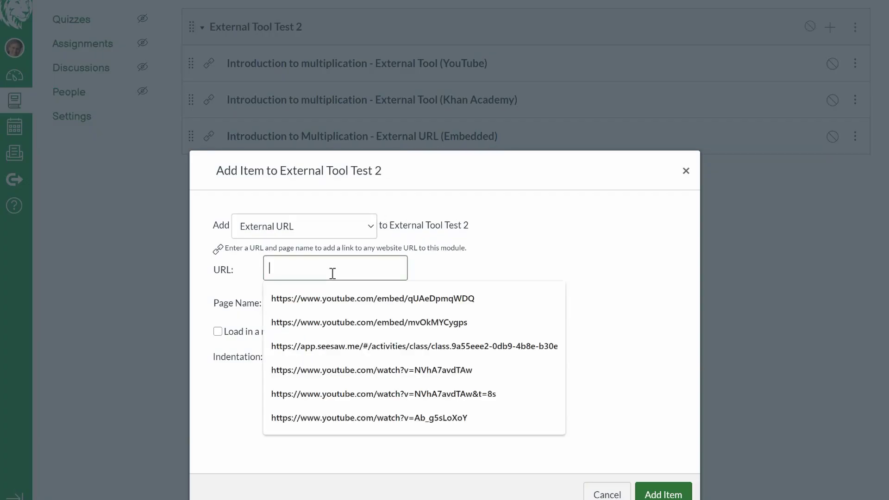
pyautogui.write('https://www.youtube.com/watch?v=NVhA7avdTAw&t=8s')
pyautogui.click(345, 311)
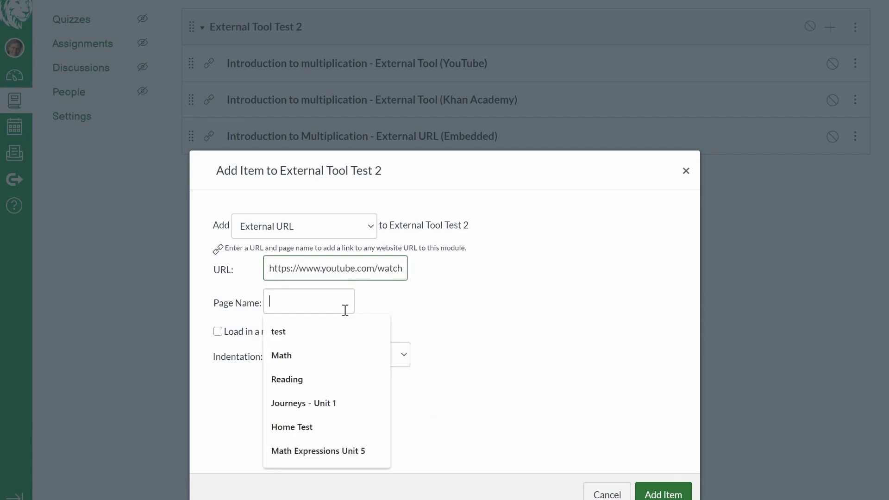
pyautogui.write('Intro to Multiplicatior')
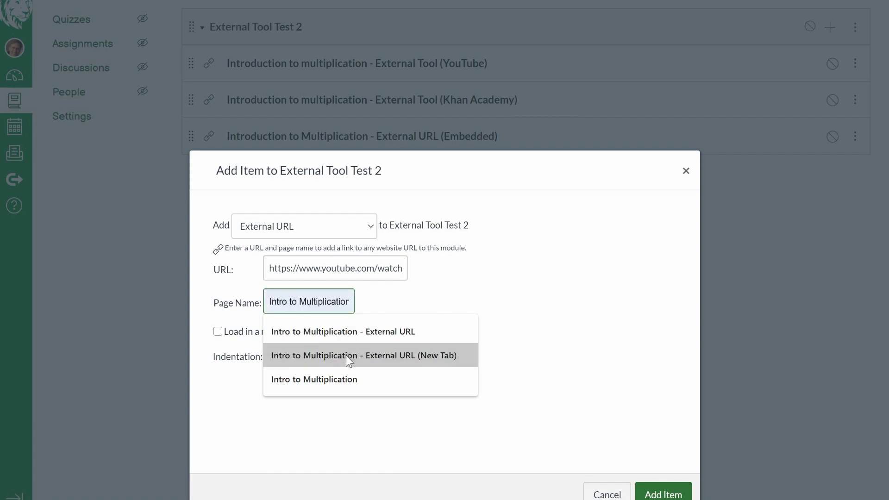
pyautogui.click(346, 355)
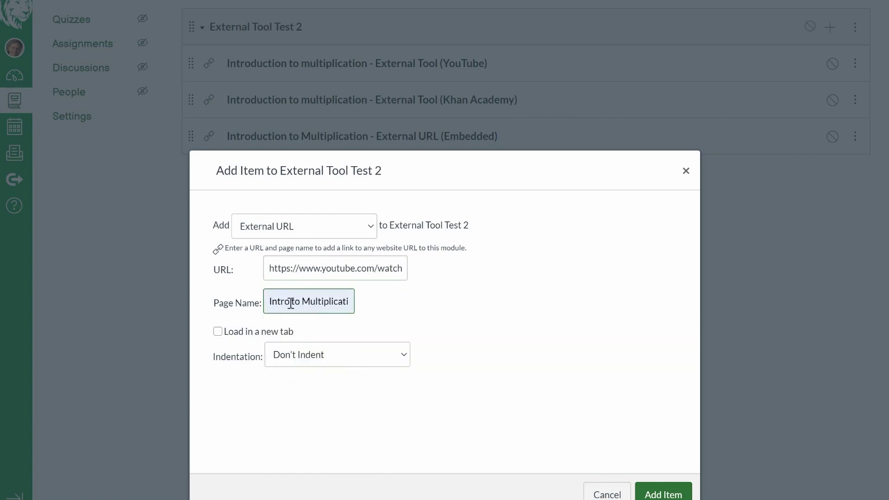
pyautogui.write('duction')
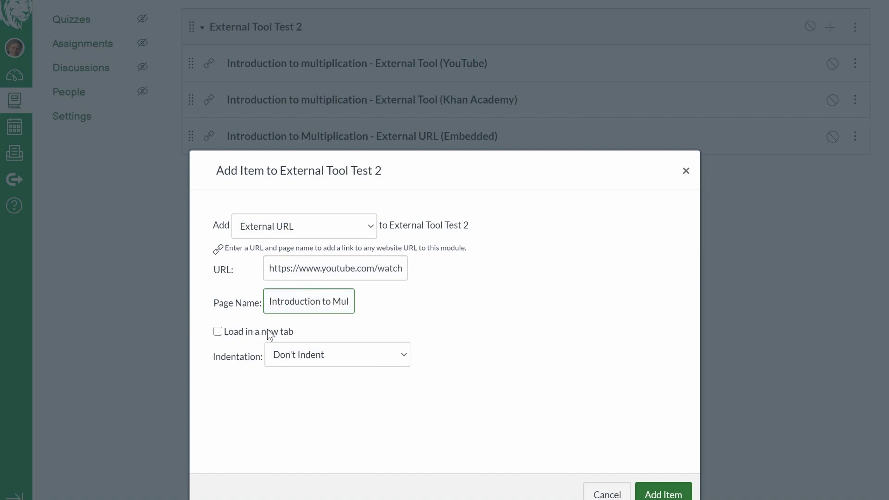
pyautogui.click(218, 332)
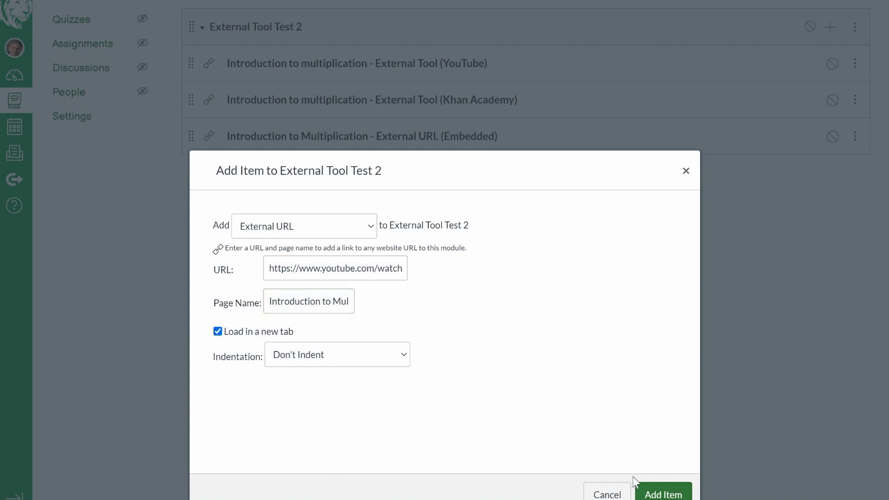
pyautogui.click(654, 494)
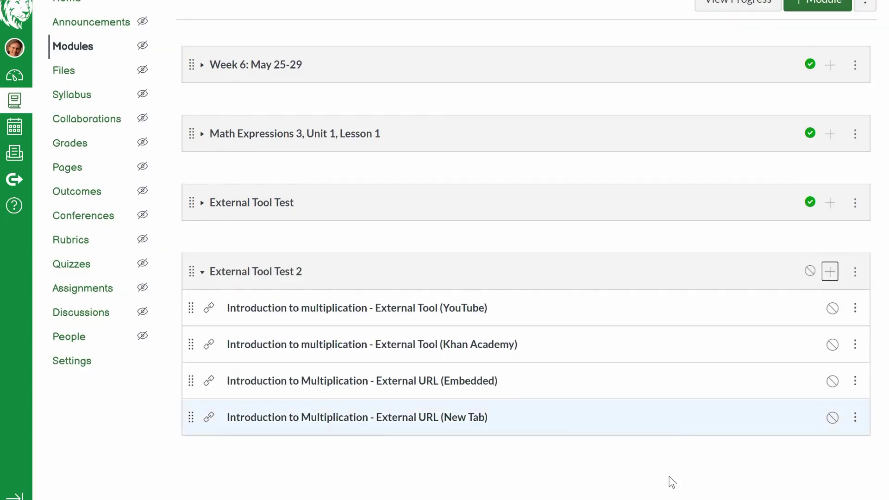
# Step: Open the External URL (New Tab) item to check how its video displays on YouTube, and return to the modules list
pyautogui.click(397, 417)
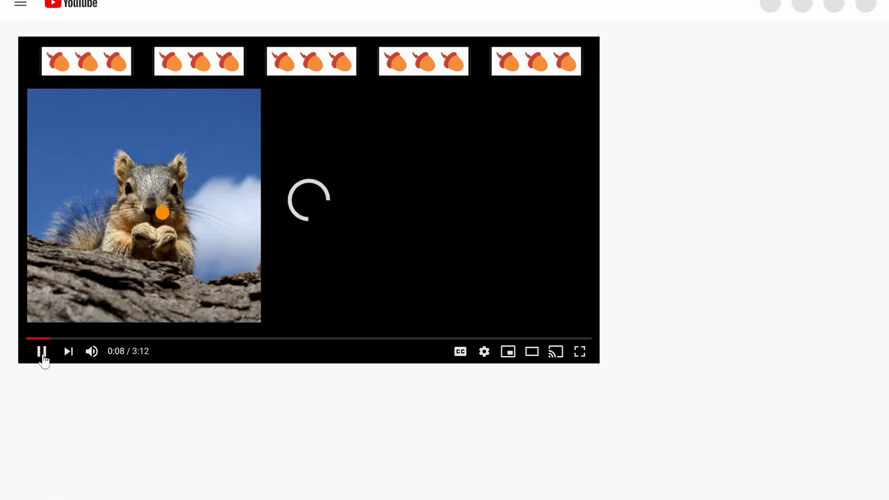
pyautogui.click(37, 343)
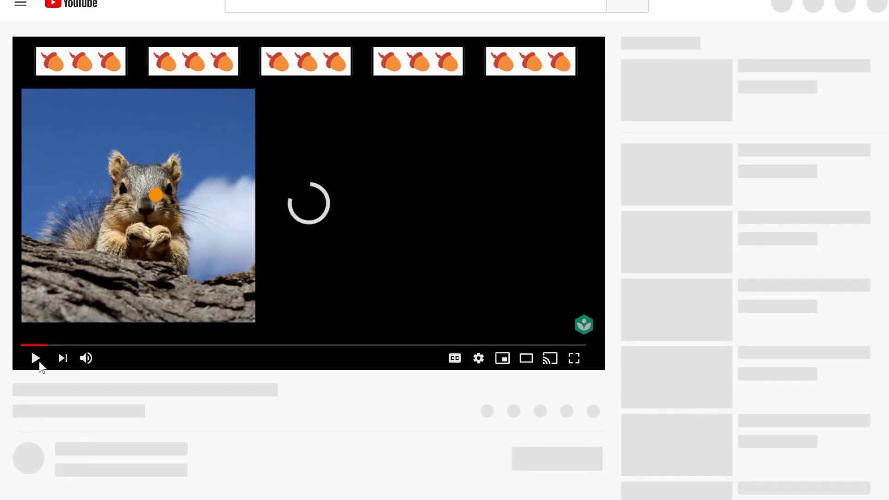
pyautogui.click(37, 359)
pyautogui.click(37, 359)
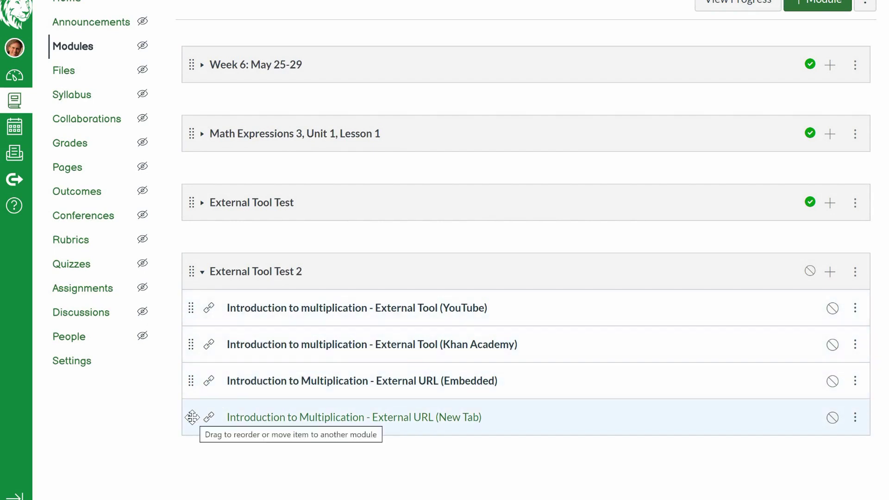
# Step: Move the External URL (New Tab) item directly below the YouTube item, indent it one level, and remove that indent
pyautogui.moveTo(193, 417); pyautogui.dragTo(194, 347)
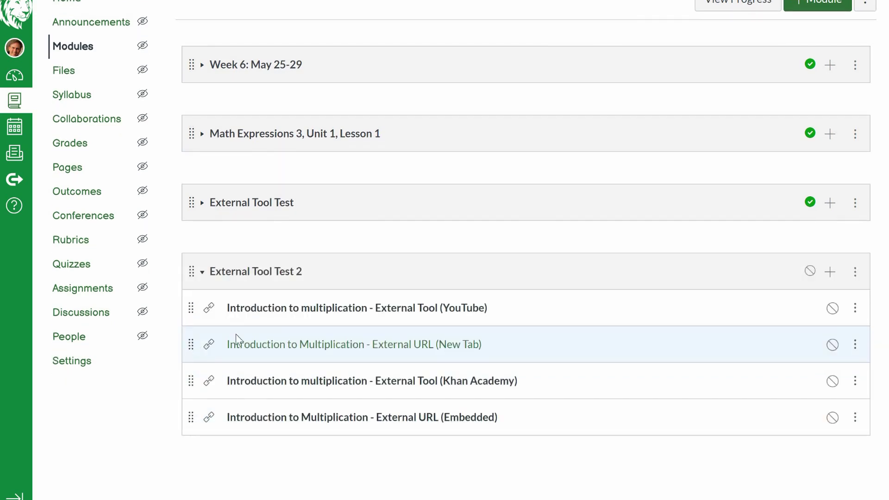
pyautogui.click(859, 351)
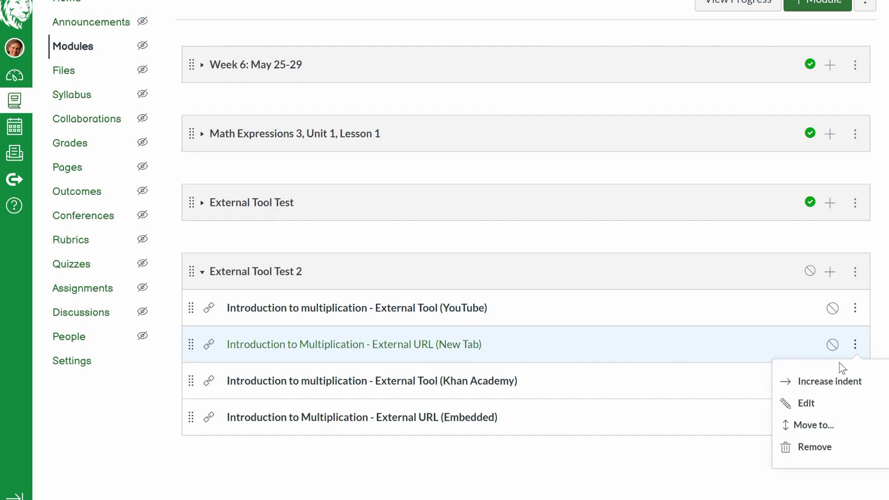
pyautogui.click(822, 384)
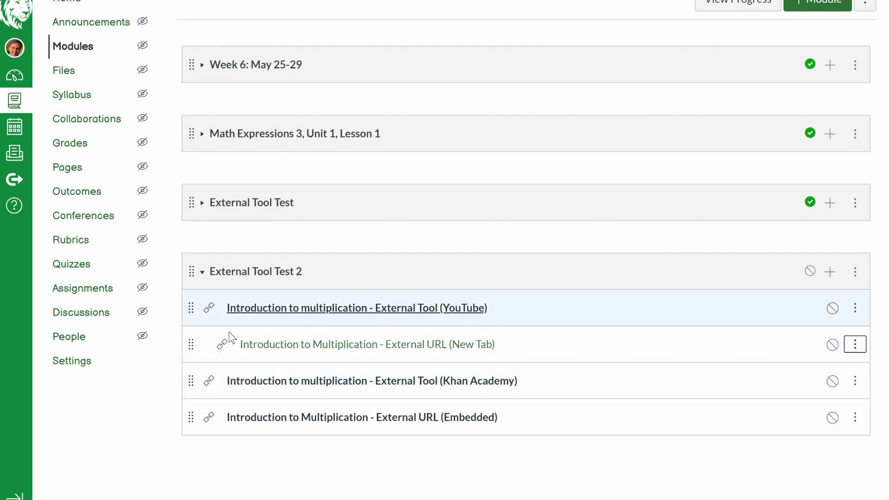
pyautogui.click(855, 344)
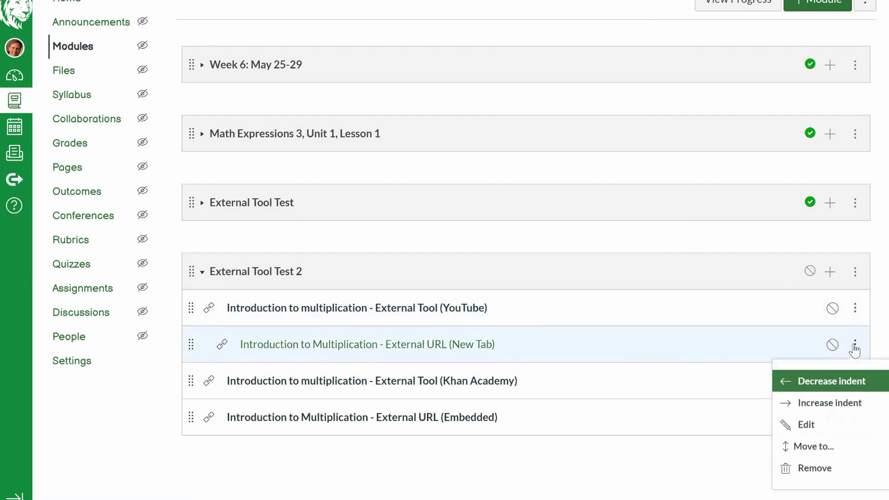
pyautogui.click(822, 384)
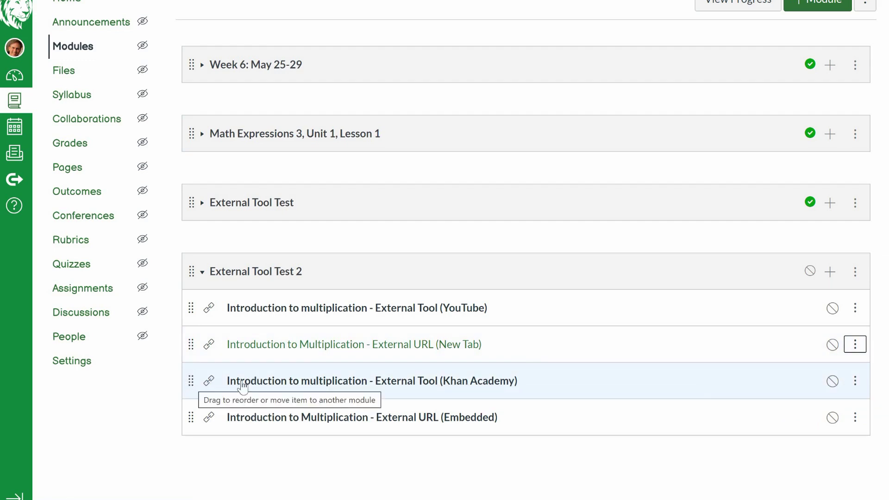
# Step: Indent the External Tool (Khan Academy) item two levels and publish the External Tool Test 2 module with all its items
pyautogui.click(856, 382)
pyautogui.click(841, 419)
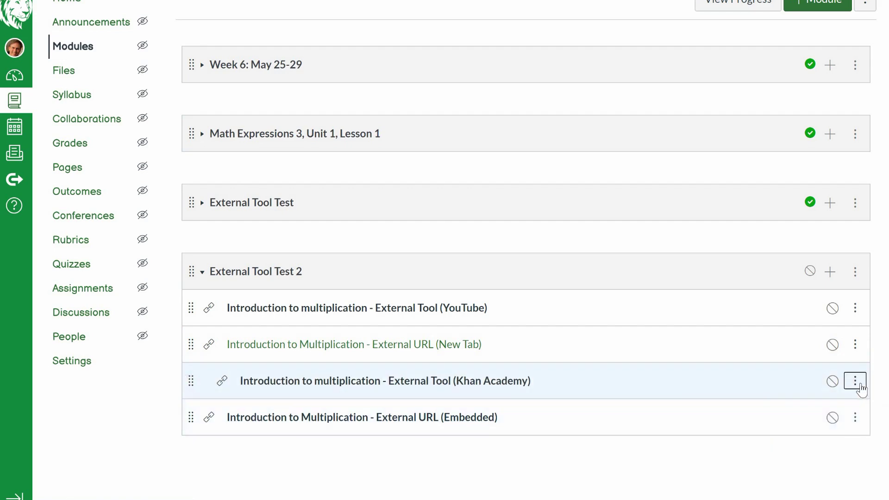
pyautogui.click(856, 382)
pyautogui.click(831, 280)
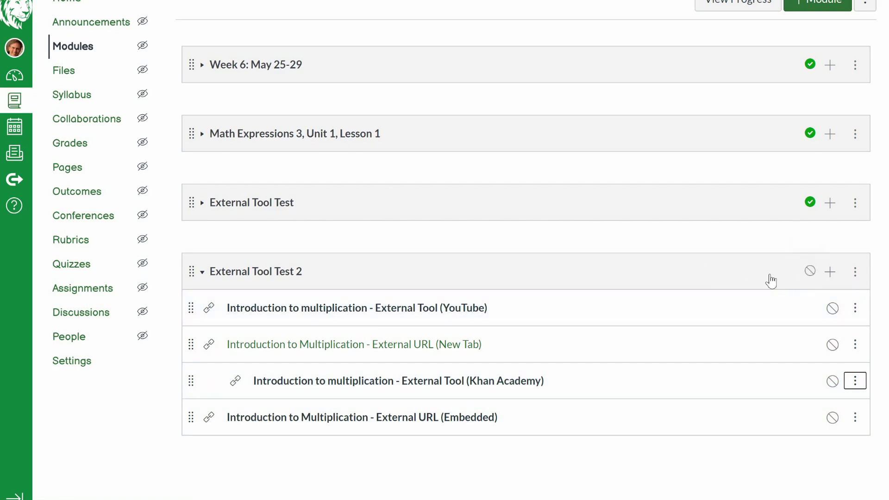
pyautogui.click(811, 272)
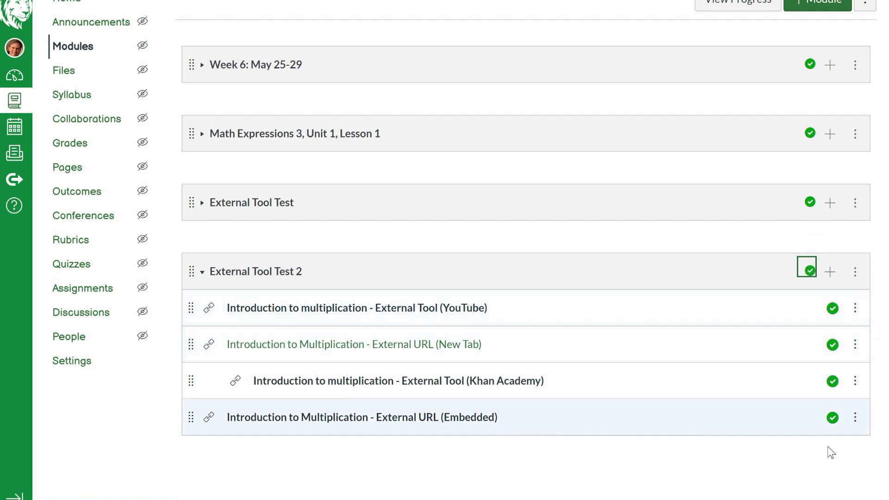